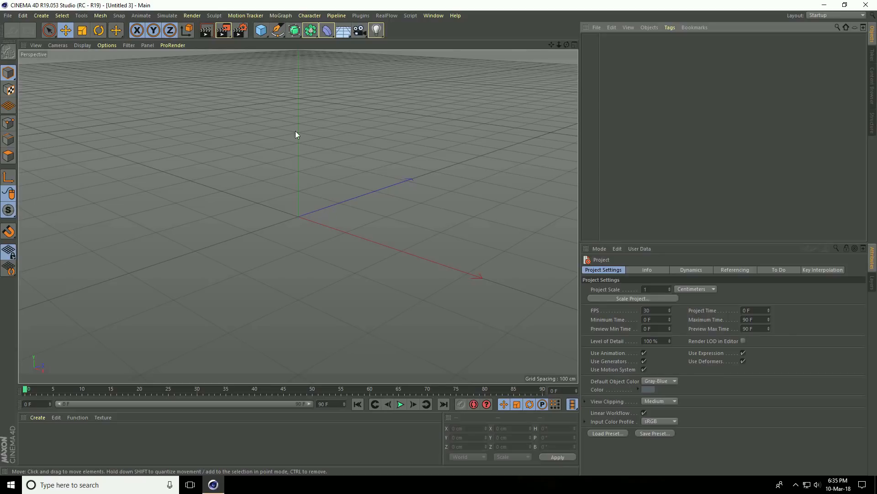
Step: Add a sphere primitive to the scene and set its radius to 10 cm
{"action": "left_click", "coordinate": [264, 32]}
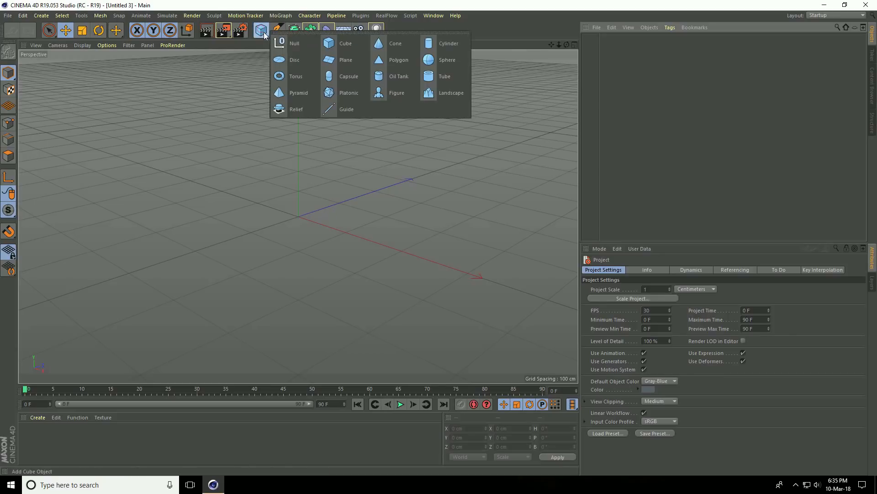
{"action": "left_click", "coordinate": [435, 62]}
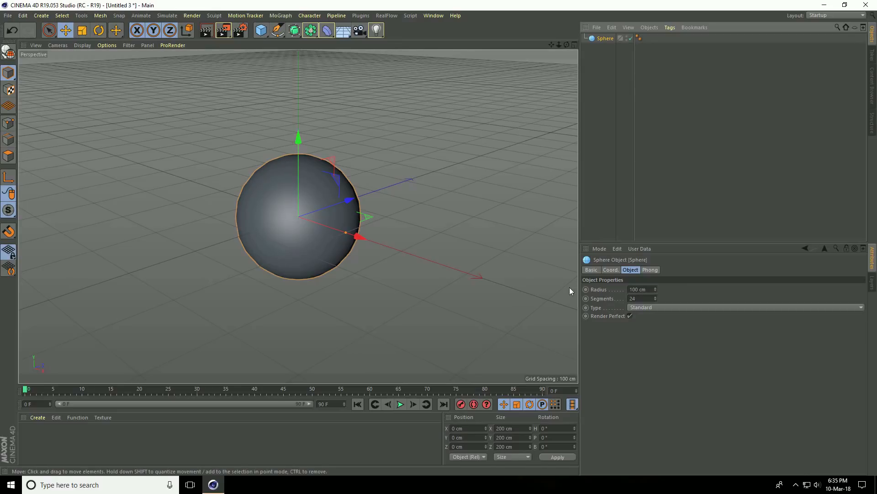
{"action": "left_click_drag", "start_coordinate": [652, 291], "coordinate": [605, 291]}
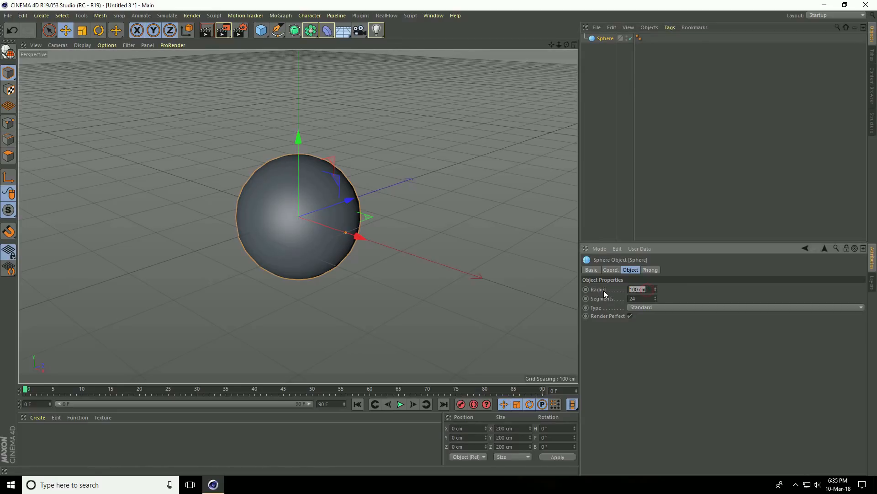
{"action": "type", "text": "10"}
{"action": "key", "text": "Return"}
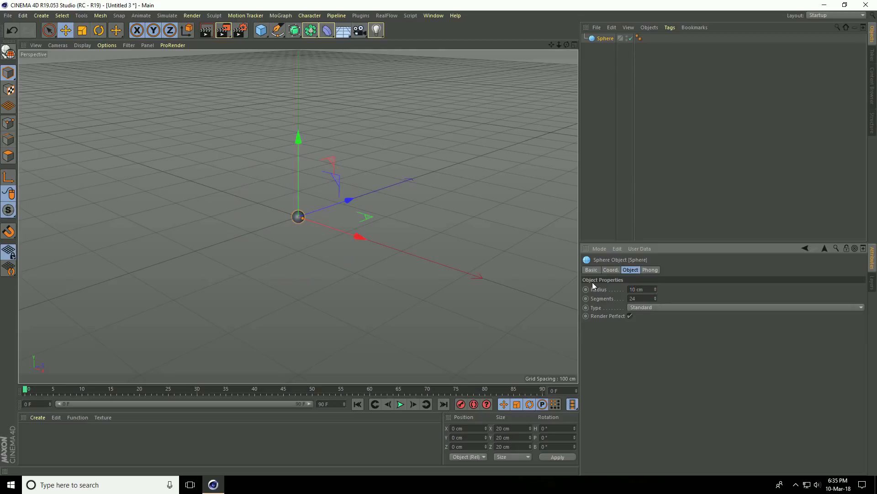
Step: Add a MoGraph Cloner object and make the sphere its child
{"action": "left_click", "coordinate": [280, 16]}
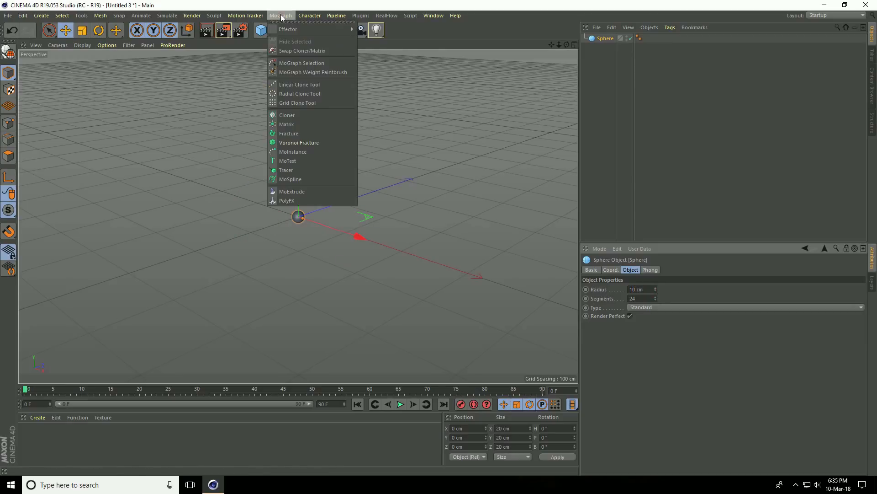
{"action": "left_click", "coordinate": [297, 117]}
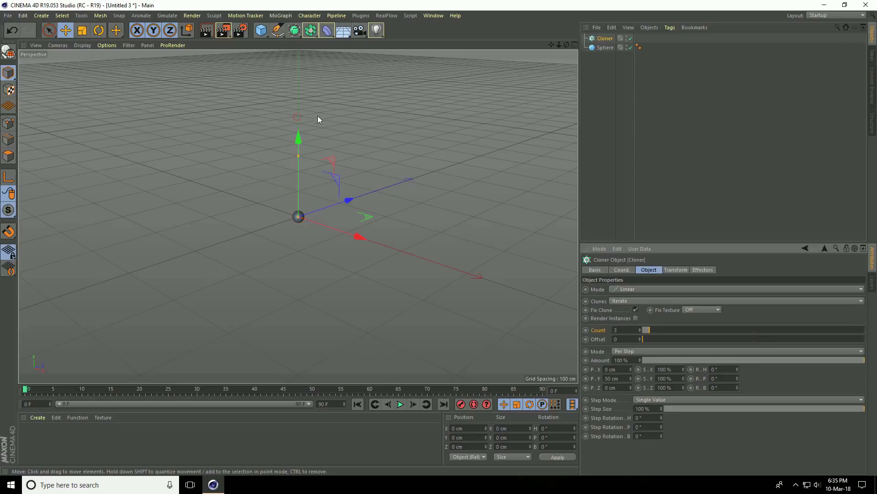
{"action": "left_click", "coordinate": [605, 48]}
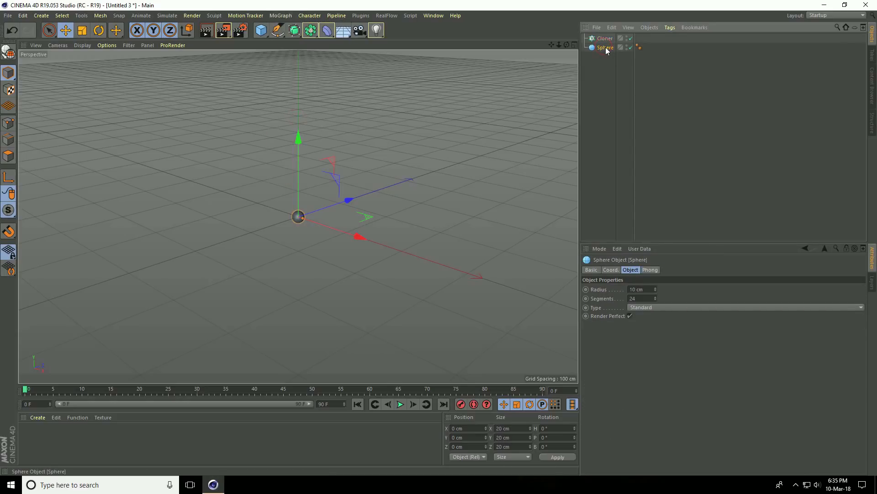
{"action": "left_click_drag", "start_coordinate": [607, 50], "coordinate": [606, 39]}
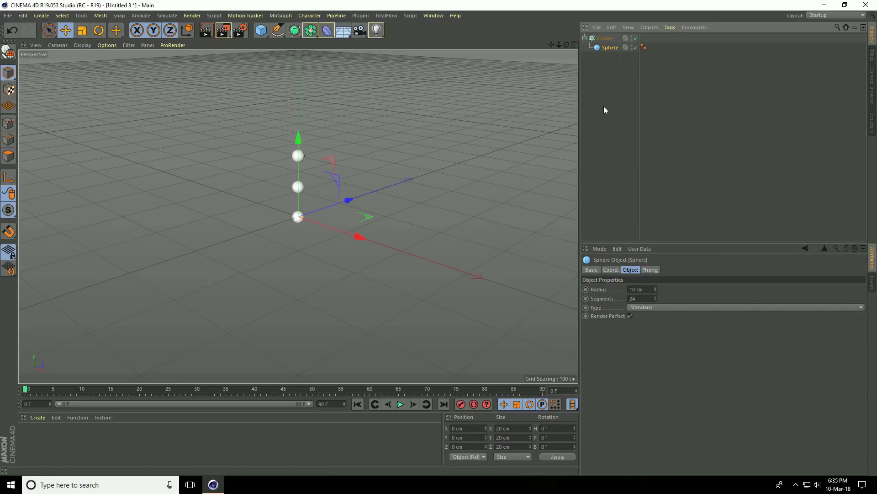
Step: Set the cloner's clone count to 30
{"action": "left_click", "coordinate": [604, 40]}
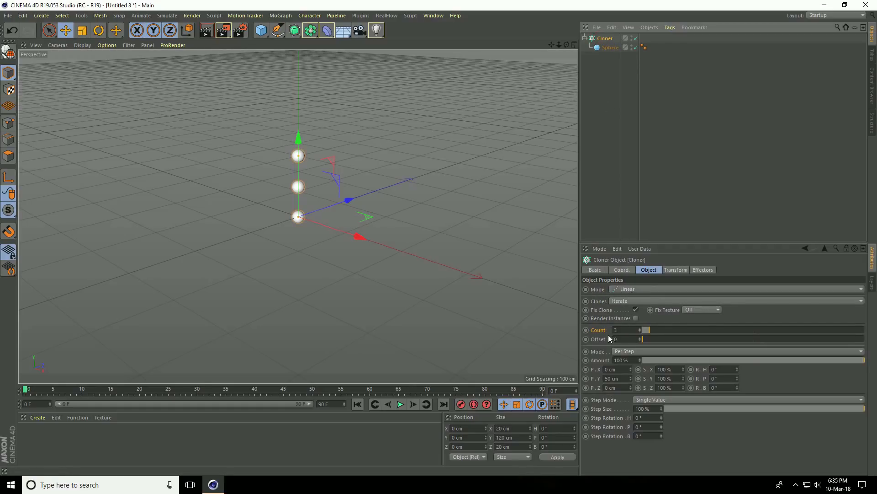
{"action": "double_click", "coordinate": [625, 330]}
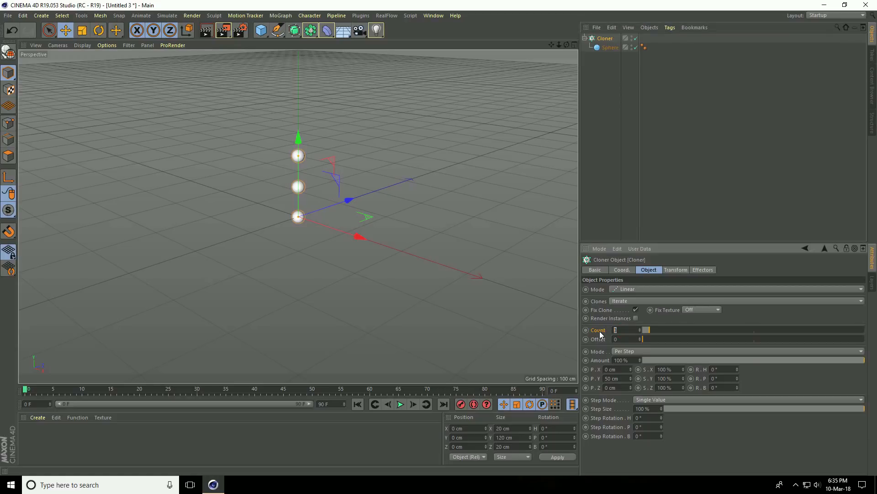
{"action": "type", "text": "30"}
{"action": "key", "text": "Return"}
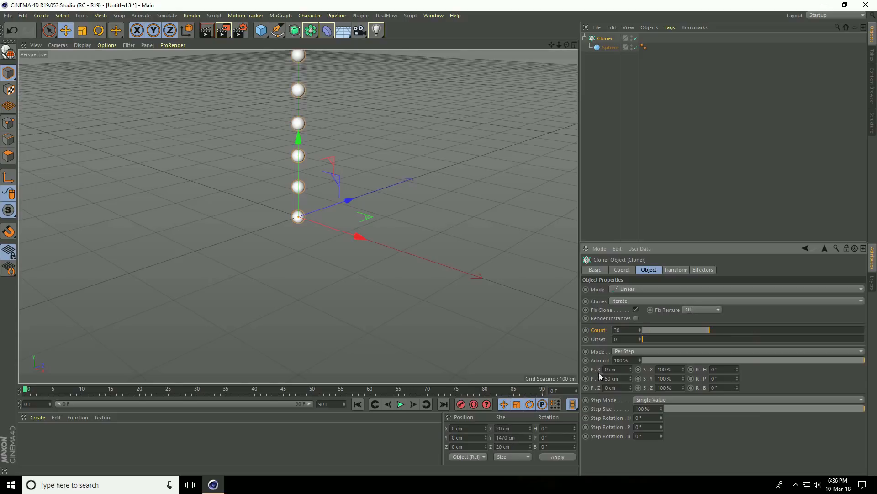
Step: Line the clones up horizontally by setting the cloner's per-step offset to 0 cm in Y and 15 cm in X
{"action": "left_click_drag", "start_coordinate": [266, 223], "coordinate": [375, 220], "text": "alt"}
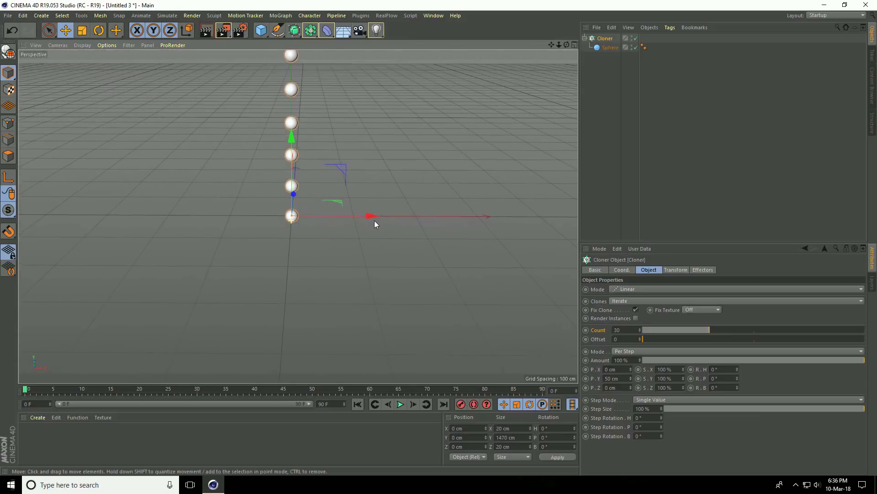
{"action": "left_click", "coordinate": [613, 379]}
{"action": "type", "text": "0"}
{"action": "key", "text": "Return"}
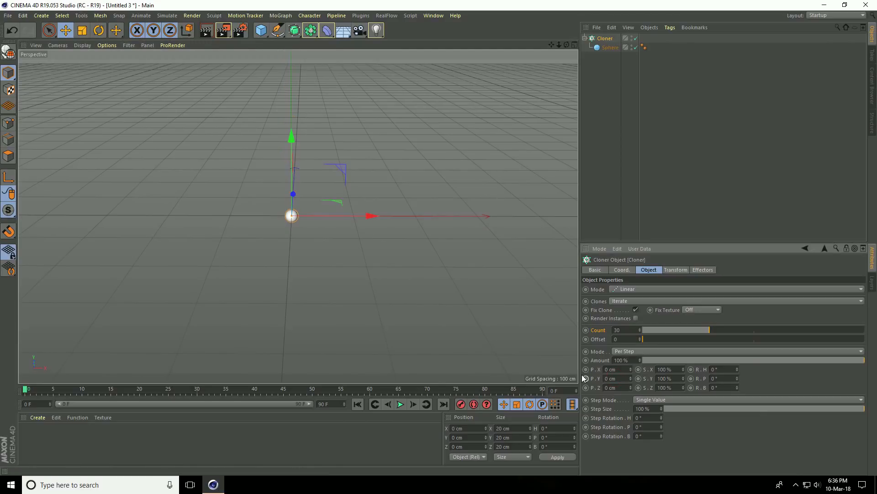
{"action": "left_click", "coordinate": [606, 369]}
{"action": "type", "text": "15"}
{"action": "key", "text": "Return"}
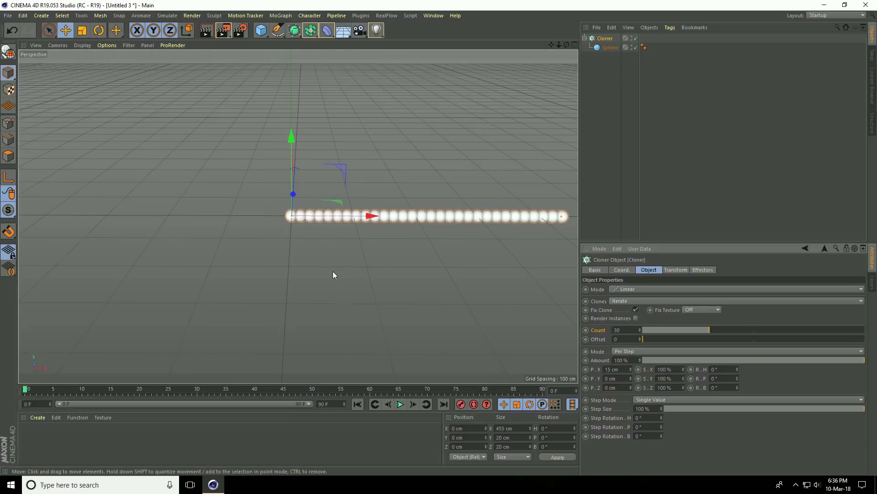
Step: Move the cloner along the X axis to about -200 cm so the row of spheres is roughly centred
{"action": "scroll", "coordinate": [211, 221], "scroll_direction": "down", "scroll_amount": 3}
{"action": "scroll", "coordinate": [398, 187], "scroll_direction": "up", "scroll_amount": 2}
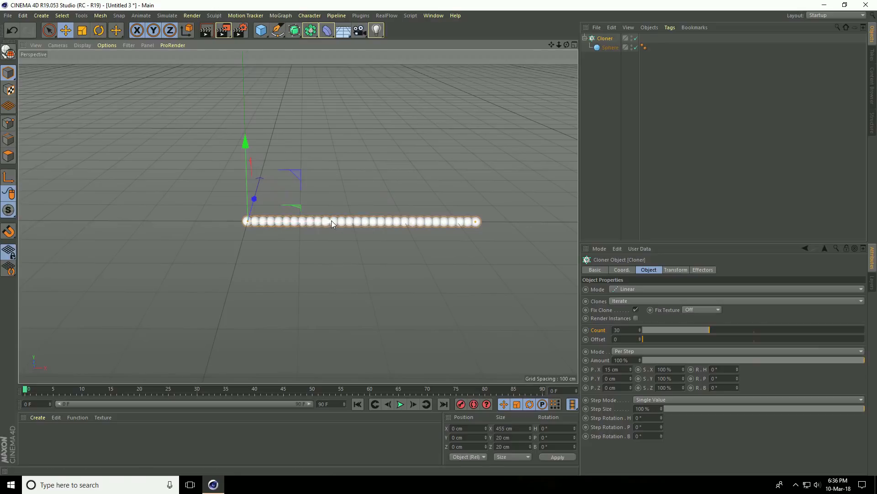
{"action": "mouse_move", "coordinate": [331, 220]}
{"action": "left_mouse_down"}
{"action": "mouse_move", "coordinate": [223, 219]}
{"action": "mouse_move", "coordinate": [289, 249]}
{"action": "mouse_move", "coordinate": [212, 224]}
{"action": "mouse_move", "coordinate": [238, 207]}
{"action": "mouse_move", "coordinate": [251, 234]}
{"action": "left_mouse_up"}
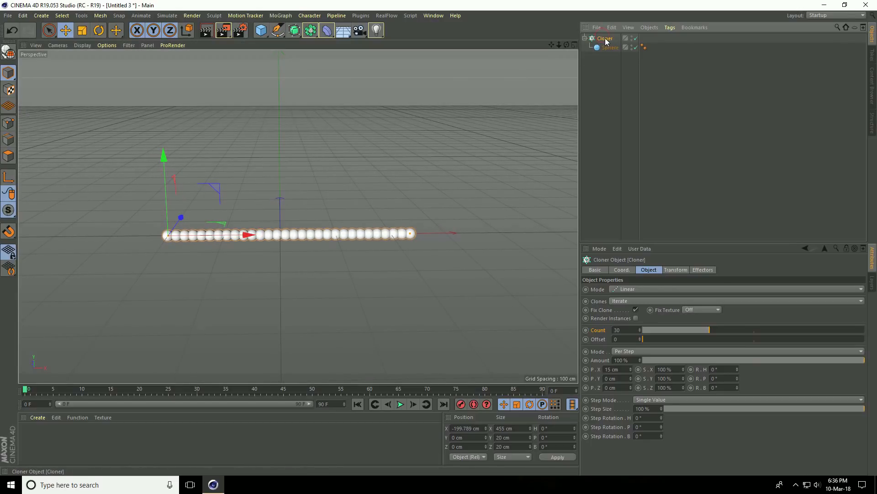
Step: Add a Sound effector to the cloner
{"action": "left_click", "coordinate": [282, 17]}
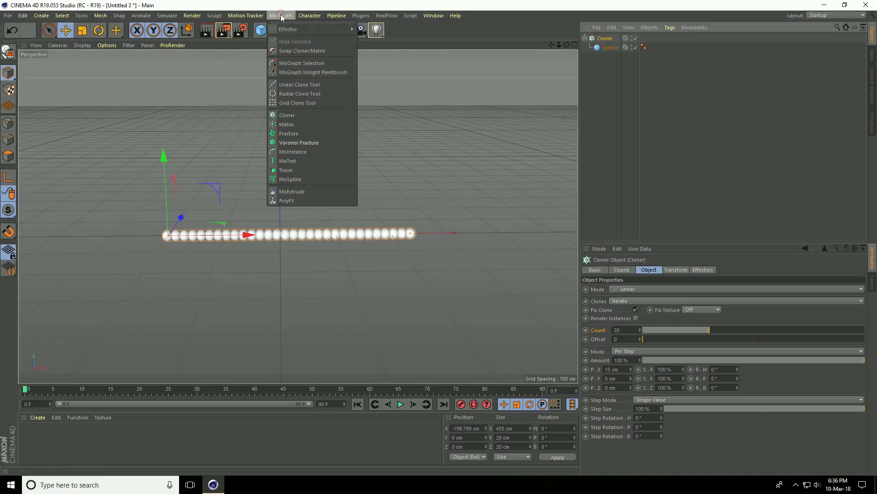
{"action": "mouse_move", "coordinate": [286, 30]}
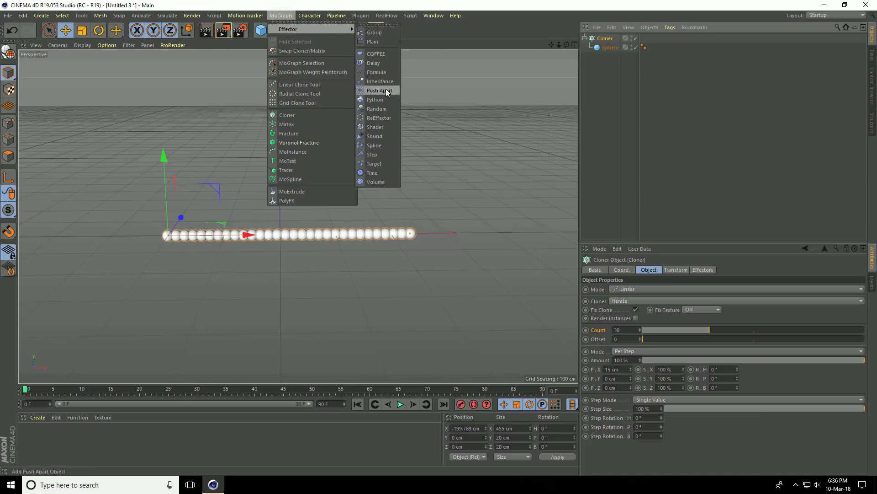
{"action": "left_click", "coordinate": [376, 136]}
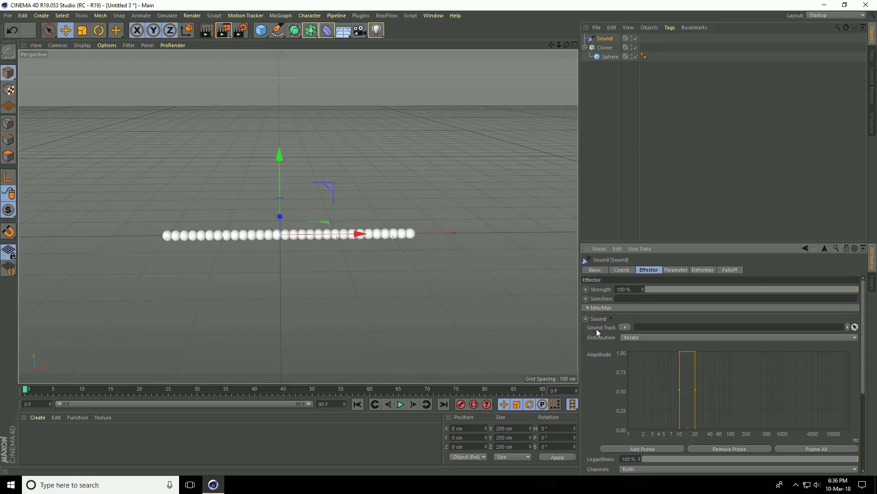
Step: Load the Toe_Jam audio file from the Desktop as the Sound effector's sound track
{"action": "left_click", "coordinate": [624, 327]}
{"action": "left_click", "coordinate": [39, 85]}
{"action": "left_click", "coordinate": [309, 83]}
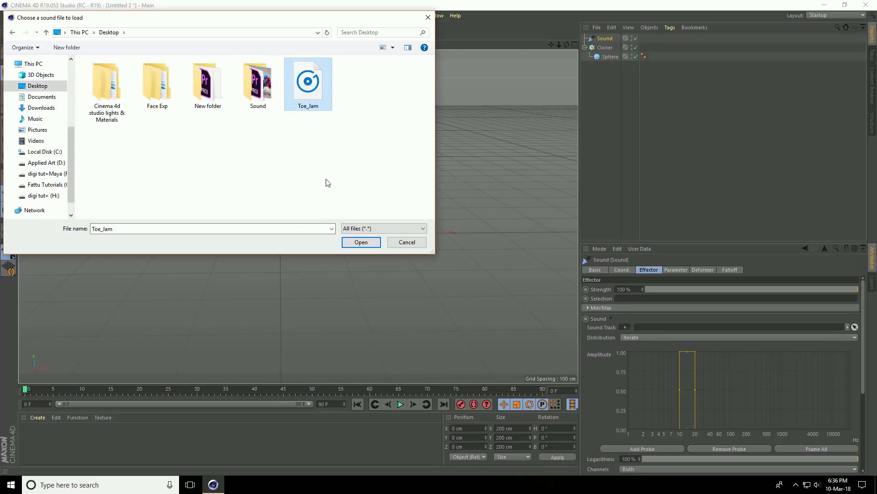
{"action": "left_click", "coordinate": [361, 242]}
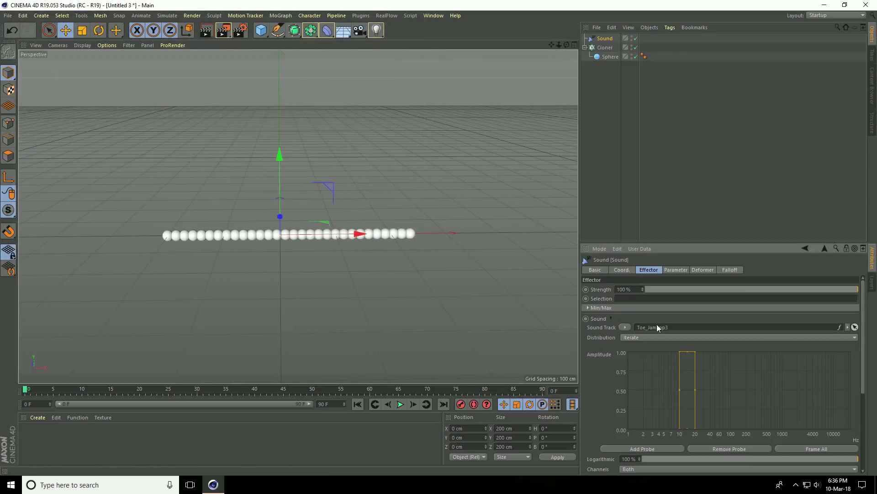
Step: Set the Sound effector's probe decay to 20% and its probe strength to 150%
{"action": "scroll", "coordinate": [609, 393], "scroll_direction": "down", "scroll_amount": 5}
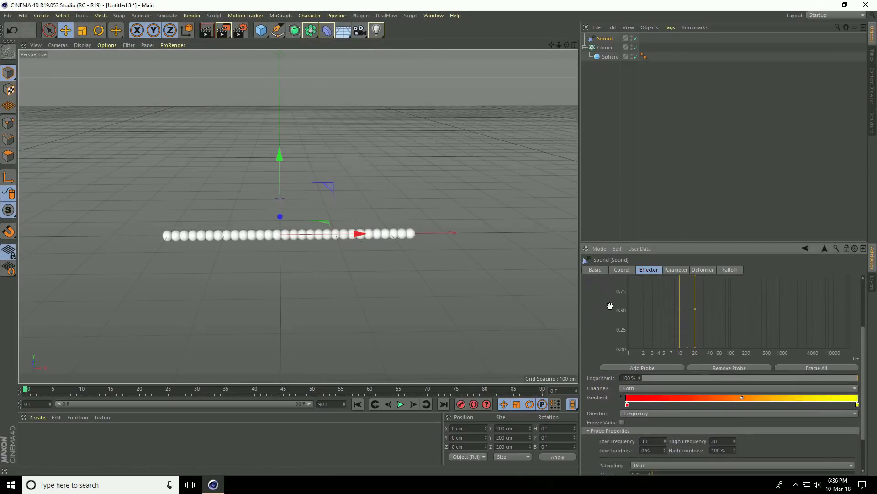
{"action": "scroll", "coordinate": [610, 261], "scroll_direction": "down", "scroll_amount": 1}
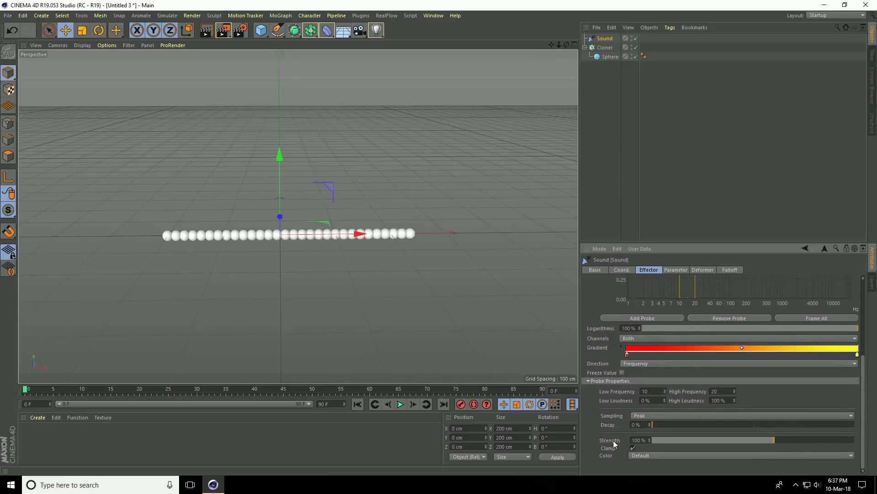
{"action": "left_click_drag", "start_coordinate": [646, 425], "coordinate": [616, 427]}
{"action": "type", "text": "20"}
{"action": "key", "text": "Return"}
{"action": "left_click", "coordinate": [639, 440]}
{"action": "type", "text": "150"}
{"action": "key", "text": "Return"}
Step: Extend the project's end time to 1000 frames and stretch the preview range over the full length
{"action": "left_click", "coordinate": [335, 403]}
{"action": "left_click_drag", "start_coordinate": [335, 404], "coordinate": [309, 405]}
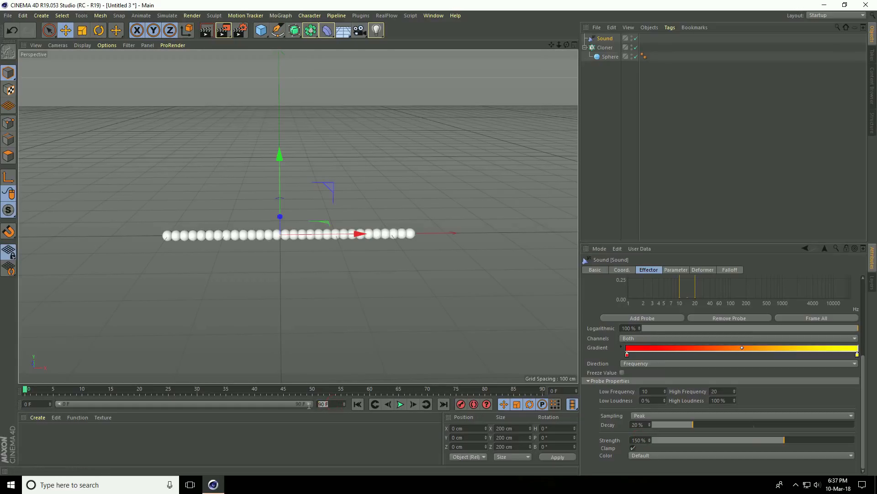
{"action": "key", "text": "Return"}
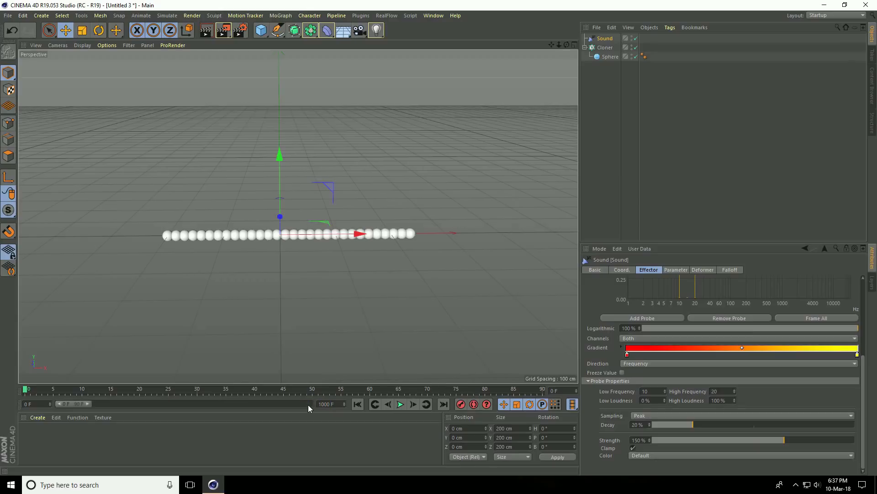
{"action": "left_click_drag", "start_coordinate": [88, 403], "coordinate": [311, 405]}
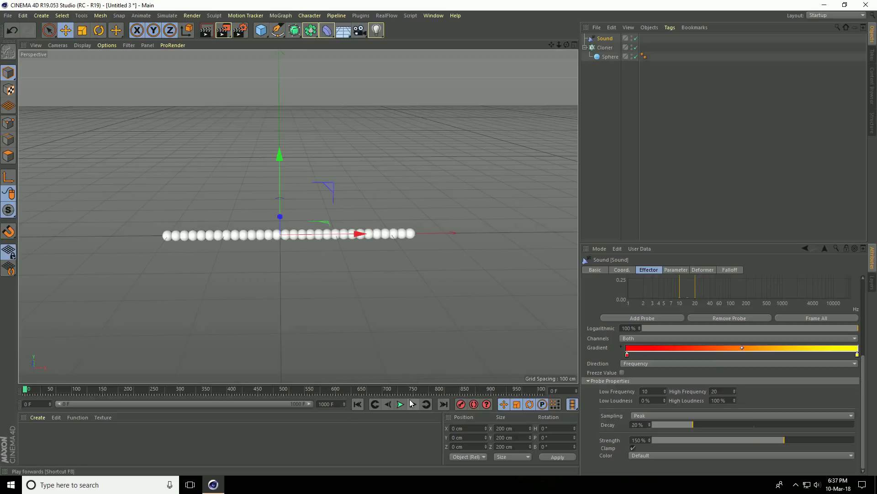
Step: Enable Scale with Uniform Scale in the Sound effector's parameters and set the scale to -5
{"action": "left_click", "coordinate": [674, 269]}
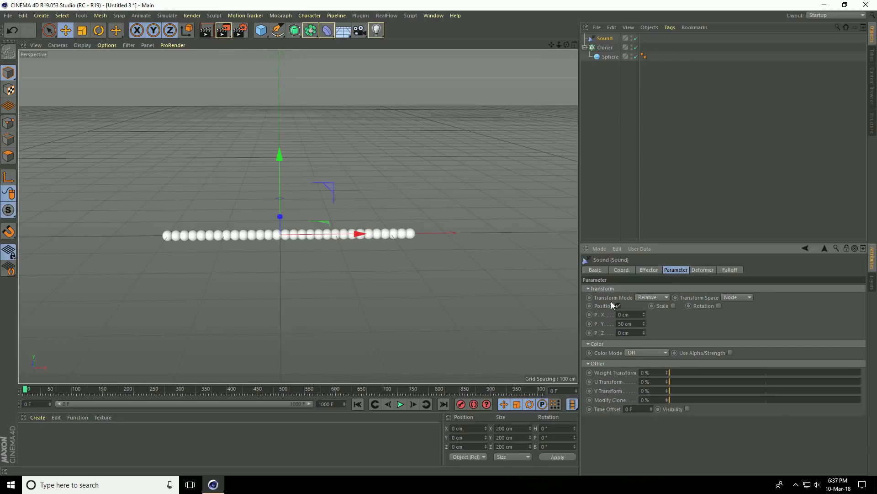
{"action": "left_click", "coordinate": [673, 304]}
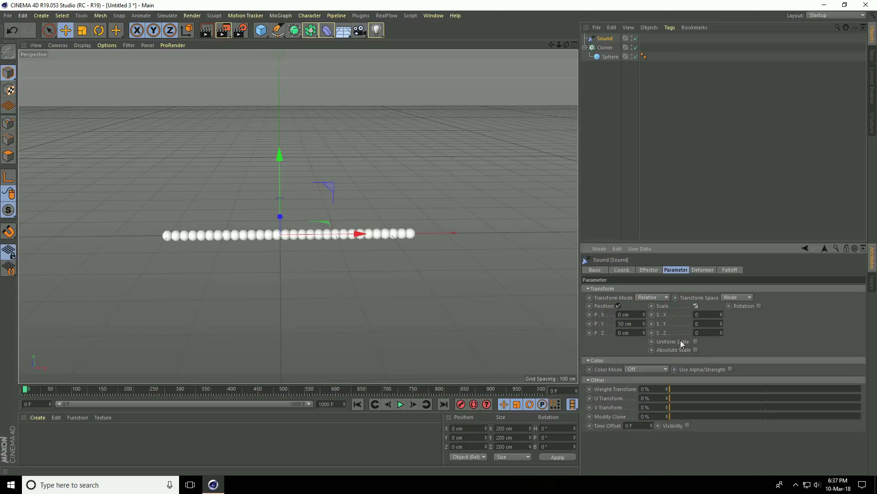
{"action": "left_click", "coordinate": [695, 341]}
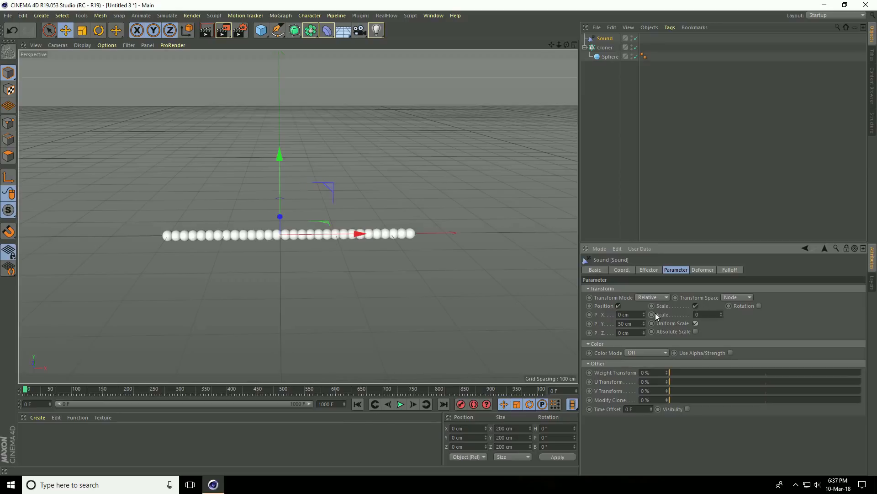
{"action": "left_click", "coordinate": [707, 315]}
{"action": "key", "text": "BackSpace"}
Step: Play the animation to check how the spheres react to the sound, and return to the first frame
{"action": "left_click", "coordinate": [400, 404]}
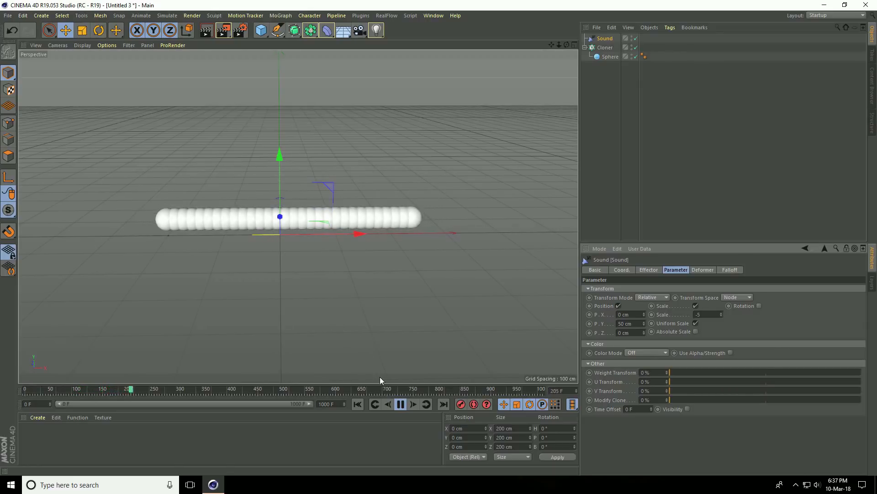
{"action": "left_click", "coordinate": [401, 404]}
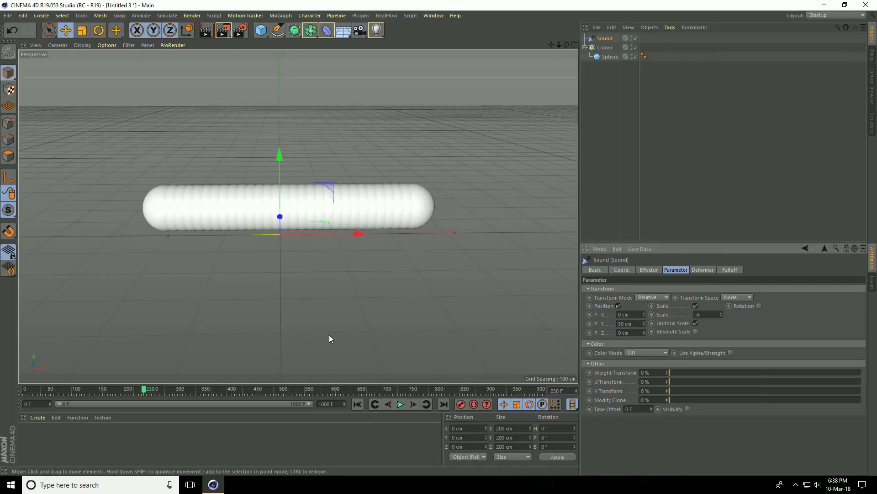
{"action": "left_click", "coordinate": [359, 404]}
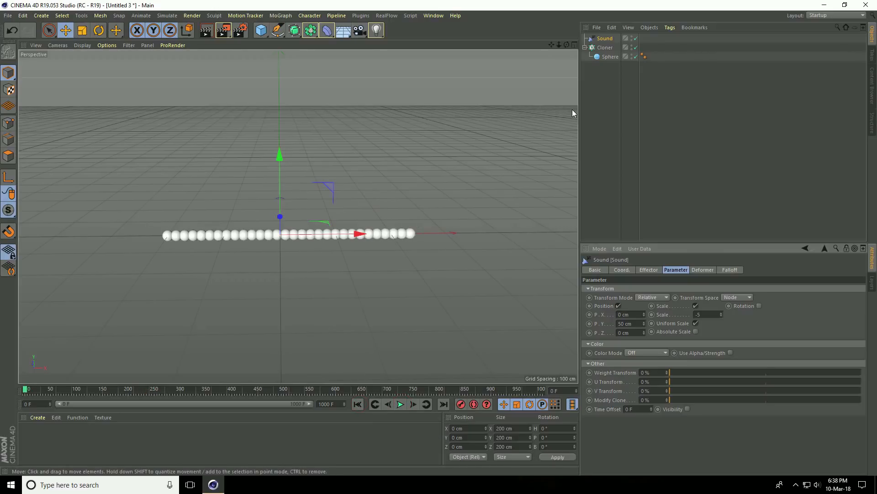
Step: Add a Random effector to the cloner
{"action": "left_click", "coordinate": [604, 48]}
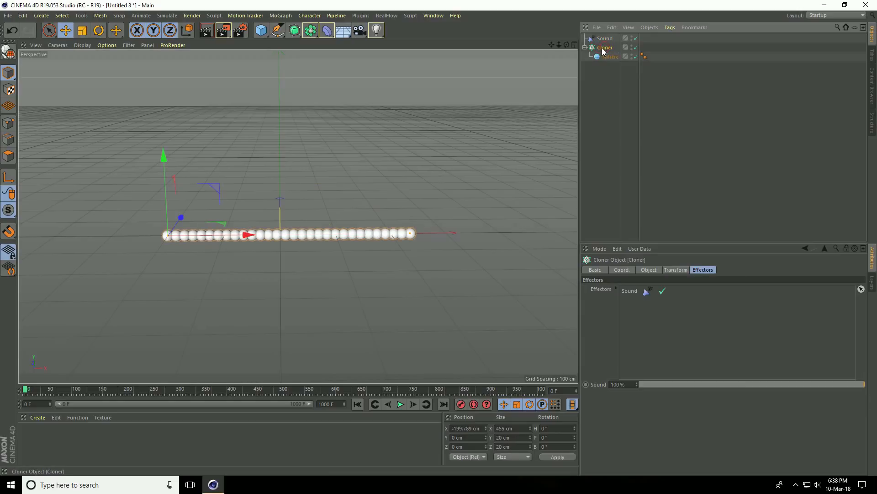
{"action": "left_click", "coordinate": [281, 15]}
{"action": "mouse_move", "coordinate": [288, 29]}
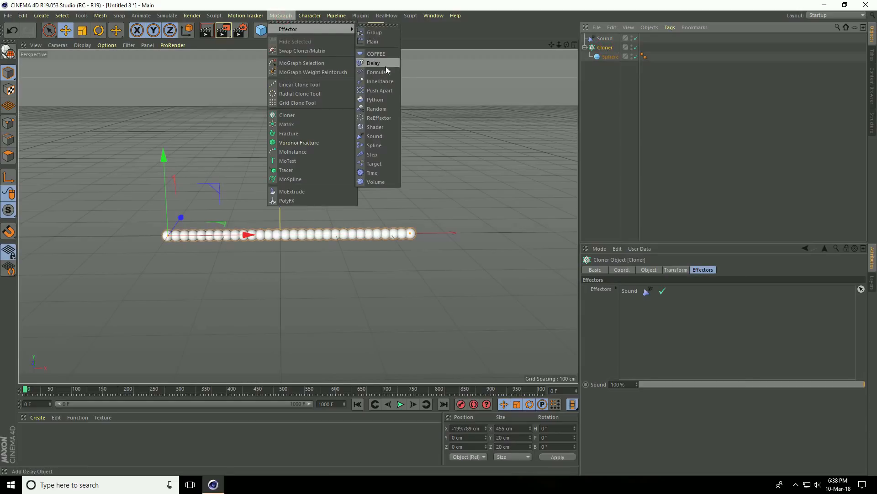
{"action": "left_click", "coordinate": [382, 109]}
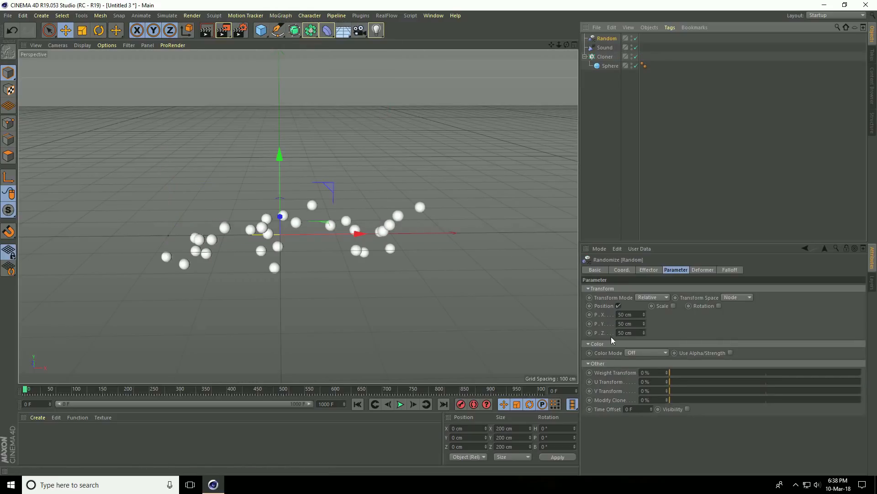
Step: Set the Random effector's X and Z position offsets to 0 cm
{"action": "double_click", "coordinate": [622, 315]}
{"action": "type", "text": "0"}
{"action": "key", "text": "Return"}
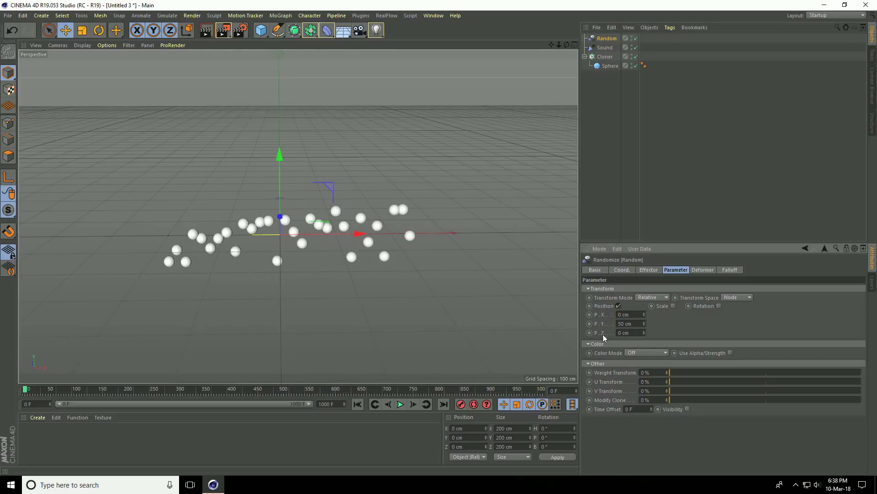
{"action": "double_click", "coordinate": [627, 333]}
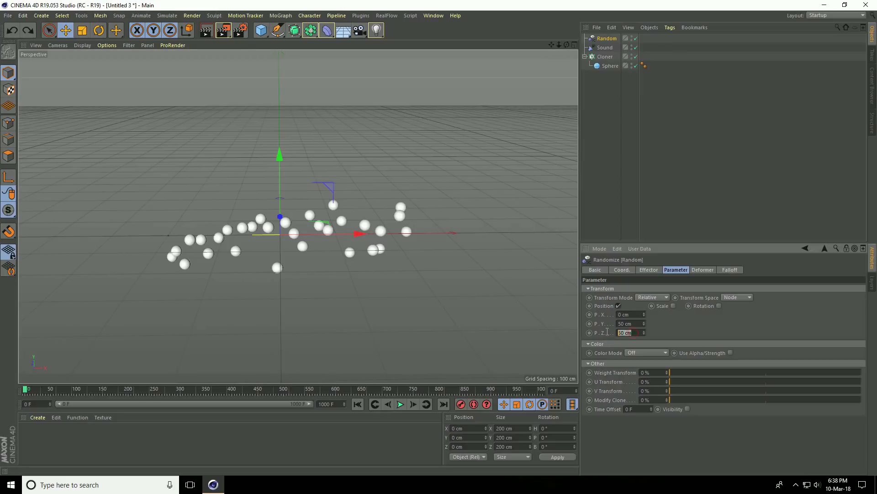
{"action": "type", "text": "0"}
{"action": "key", "text": "Return"}
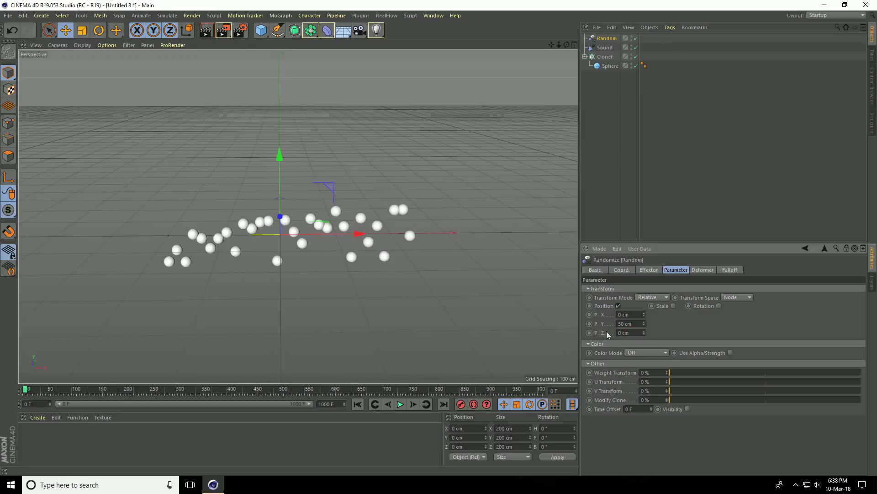
Step: Enable Scale with Uniform Scale in the Random effector's parameters and set the scale to -2
{"action": "left_click", "coordinate": [673, 306]}
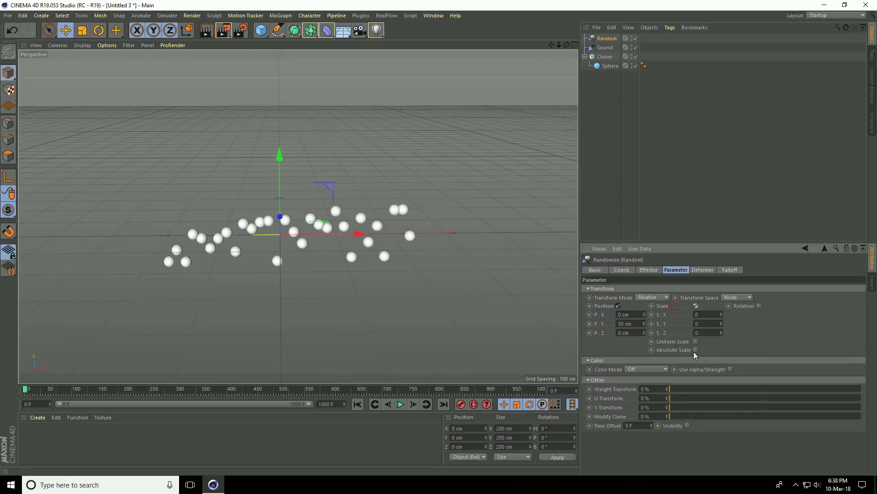
{"action": "left_click", "coordinate": [696, 341]}
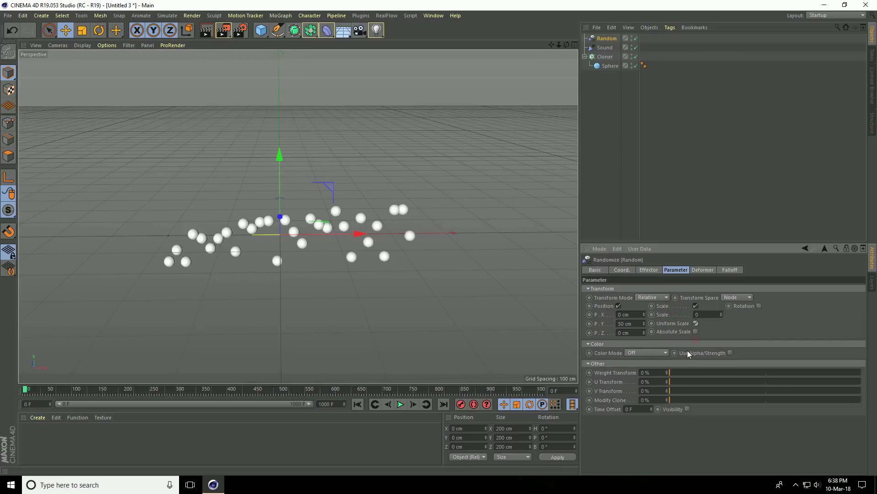
{"action": "left_click", "coordinate": [710, 315]}
{"action": "type", "text": "-2"}
{"action": "key", "text": "Return"}
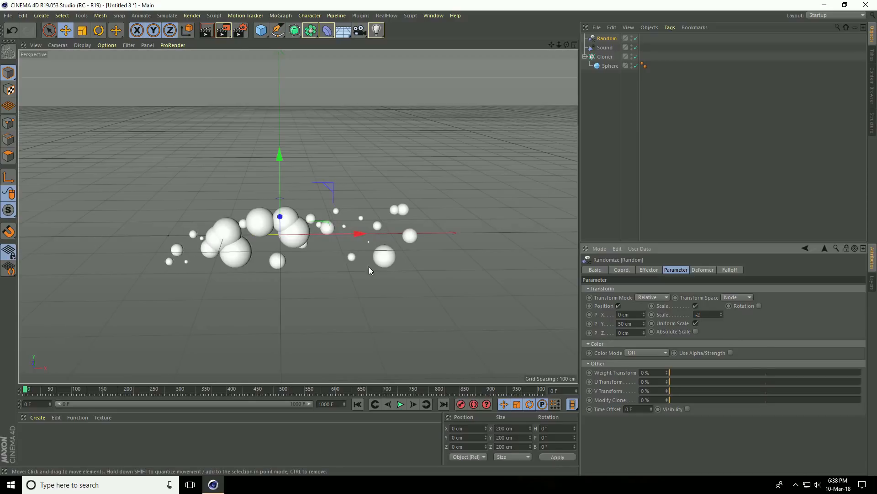
Step: Play the animation to check the randomly scaled spheres, and return to the first frame
{"action": "left_click", "coordinate": [400, 404]}
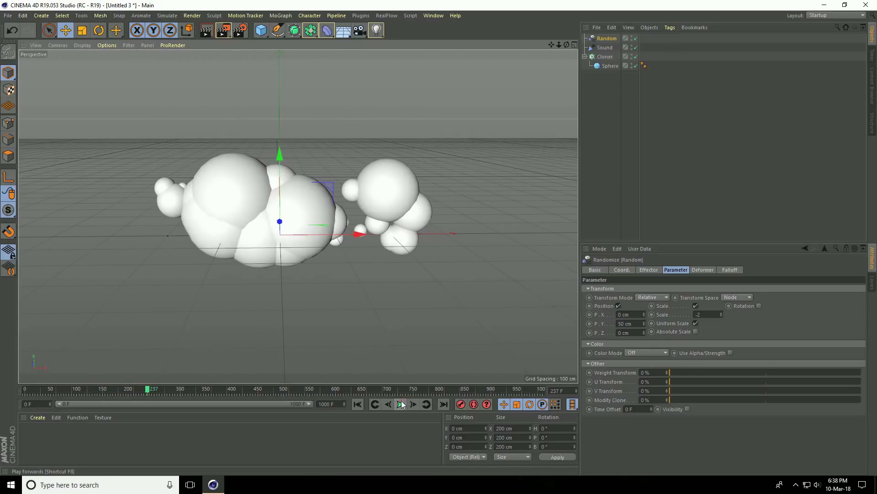
{"action": "left_click", "coordinate": [401, 401]}
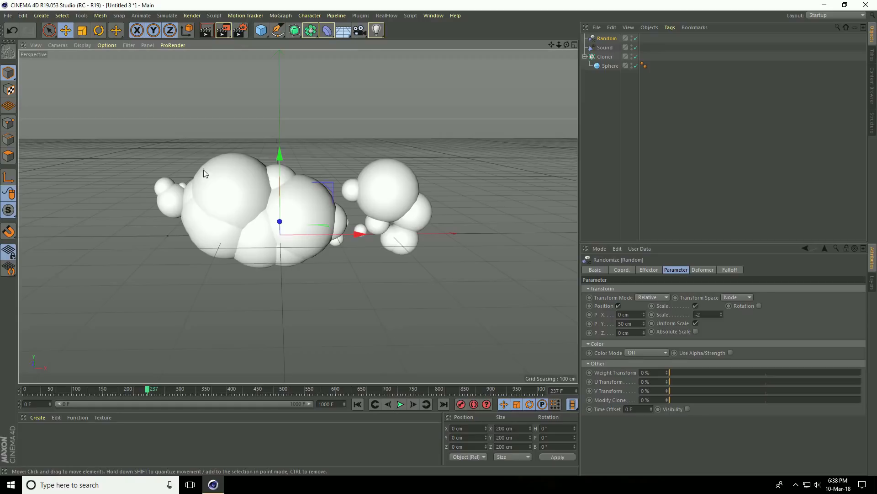
{"action": "left_click", "coordinate": [358, 404]}
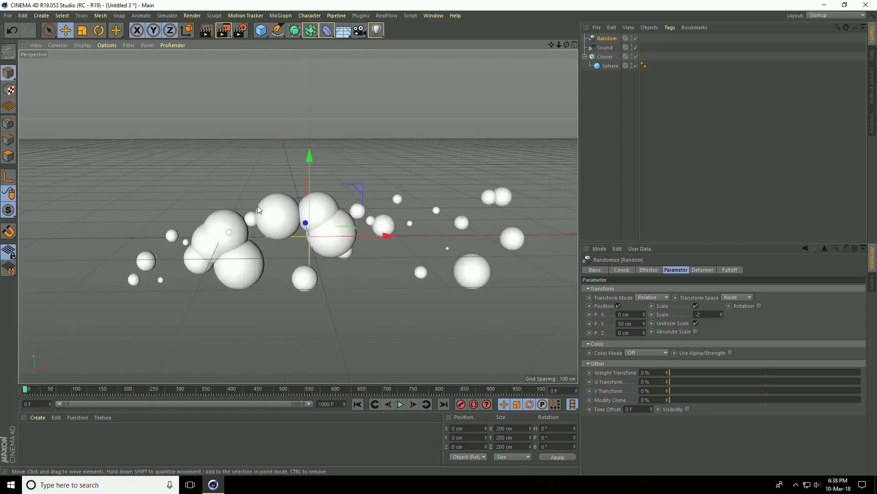
Step: Increase the Sphere object's segments to 50
{"action": "right_click_drag", "start_coordinate": [258, 206], "coordinate": [278, 201], "text": "alt"}
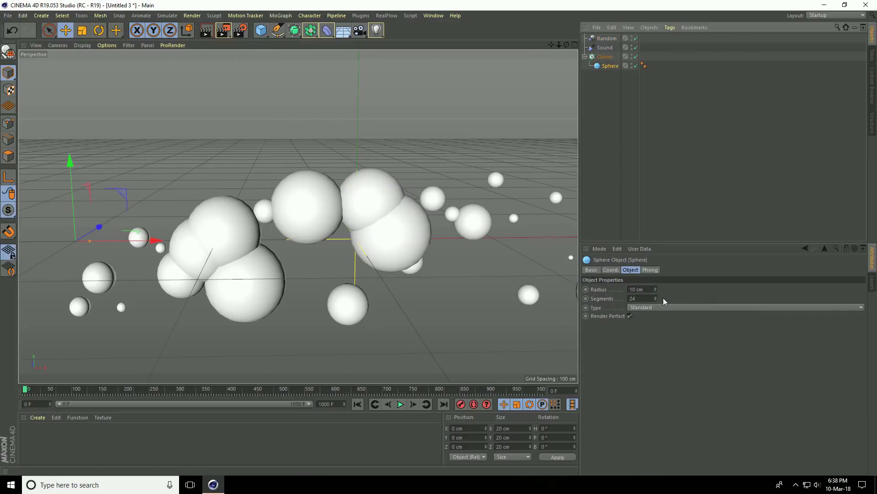
{"action": "double_click", "coordinate": [644, 298]}
{"action": "type", "text": "50"}
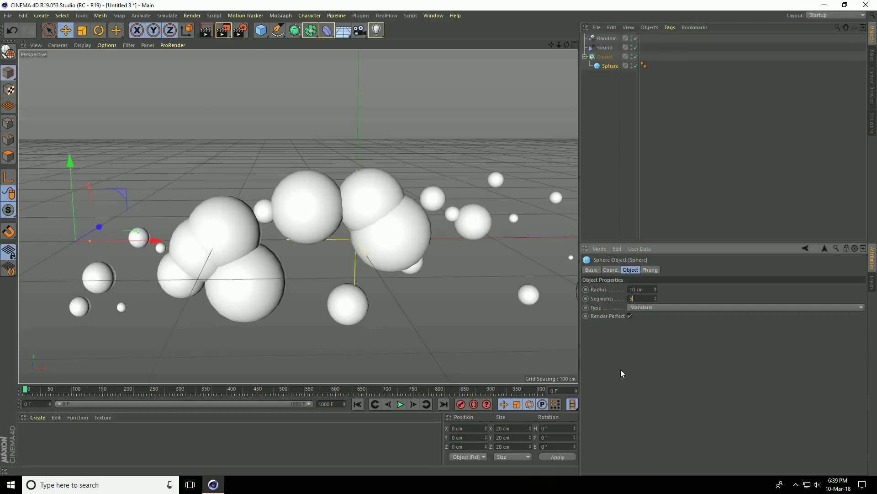
{"action": "key", "text": "Return"}
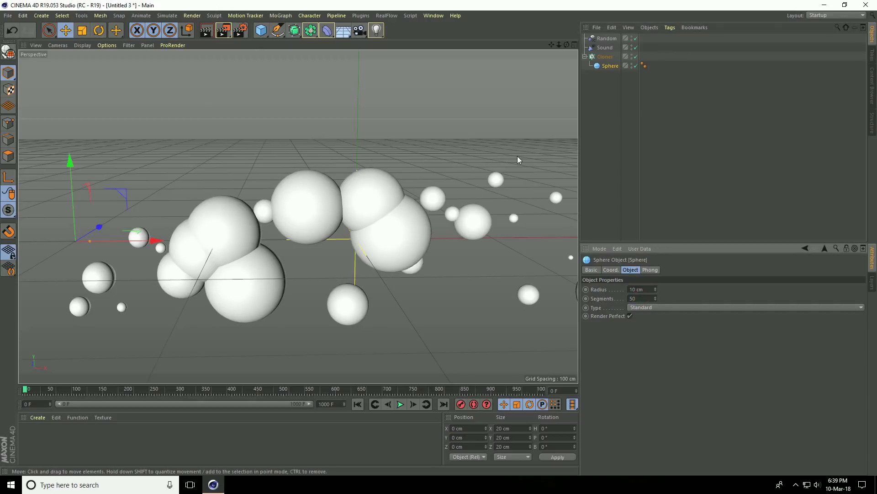
Step: Add a Rigid Body tag to the Sphere and set its Follow Position and Follow Rotation forces to 6
{"action": "right_click", "coordinate": [605, 67]}
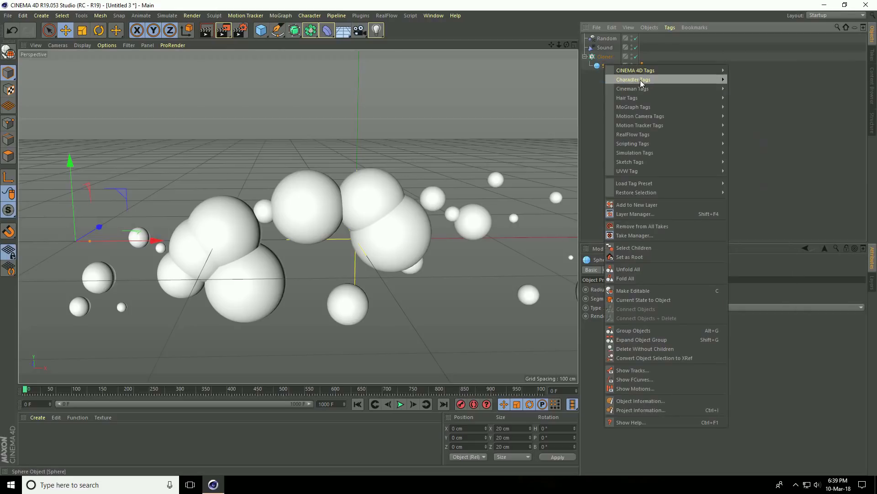
{"action": "mouse_move", "coordinate": [655, 152]}
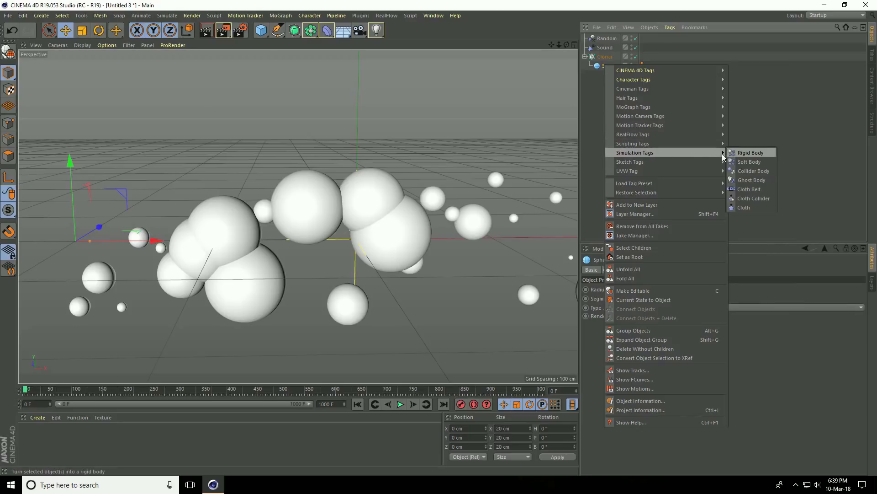
{"action": "left_click", "coordinate": [749, 155]}
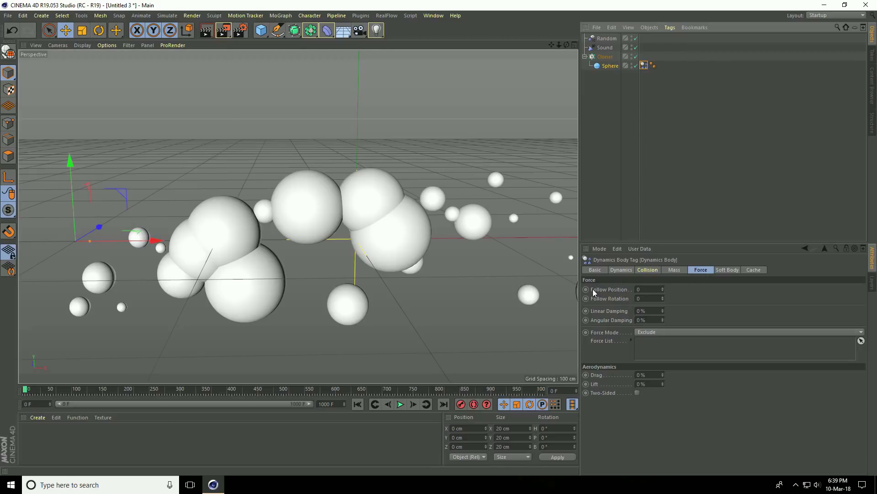
{"action": "double_click", "coordinate": [647, 289]}
{"action": "type", "text": "6"}
{"action": "key", "text": "Return"}
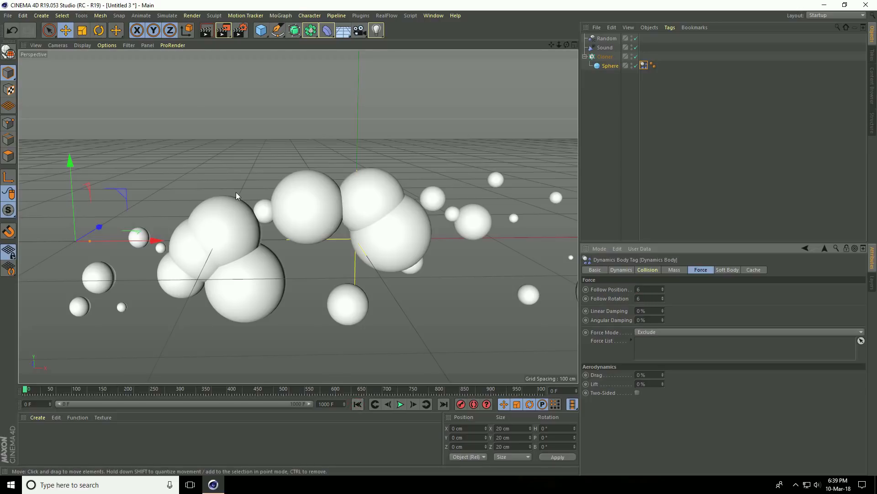
Step: Play the animation to check how the spheres collide with dynamics, and stop playback
{"action": "scroll", "coordinate": [236, 192], "scroll_direction": "down", "scroll_amount": 3}
{"action": "scroll", "coordinate": [221, 204], "scroll_direction": "down", "scroll_amount": 3}
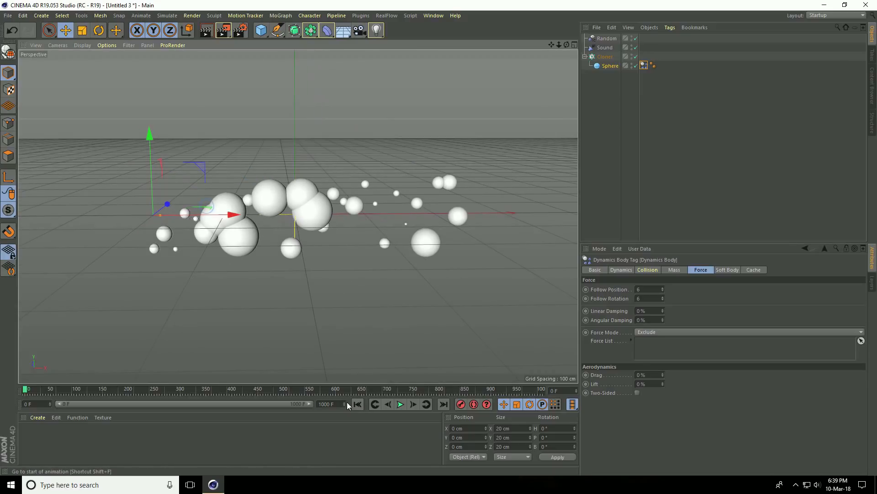
{"action": "left_click", "coordinate": [400, 404]}
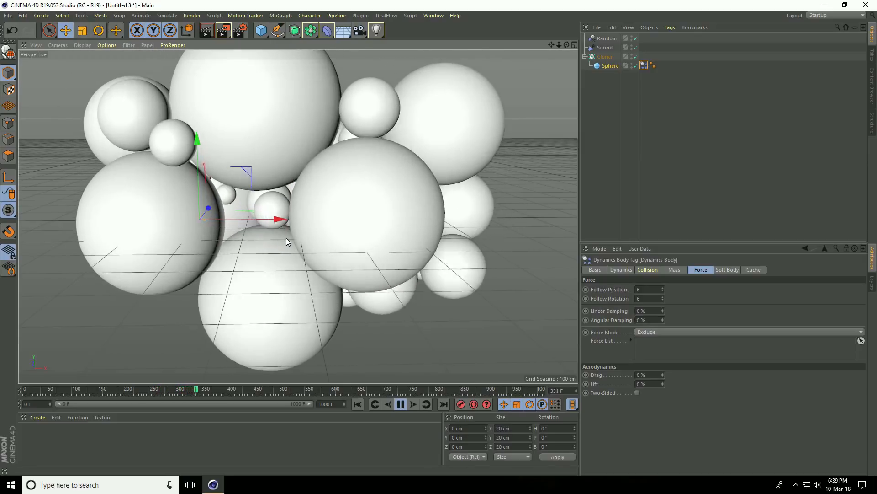
{"action": "left_click", "coordinate": [401, 404]}
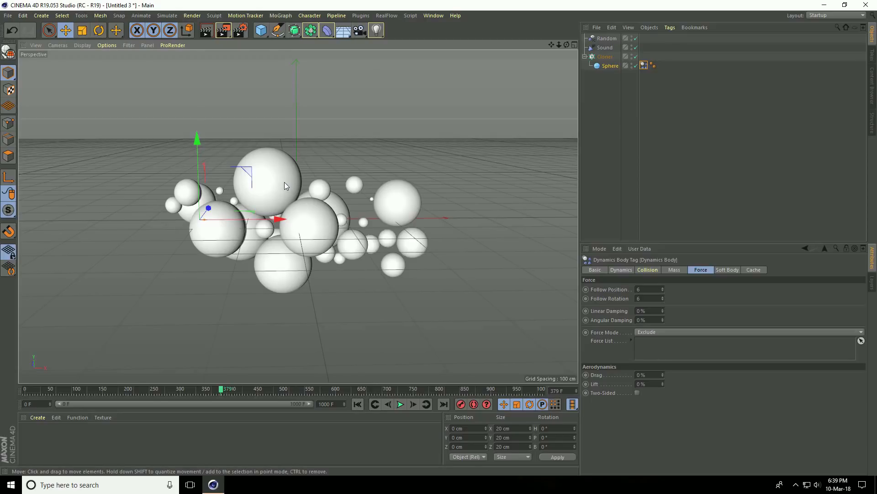
Step: Add a Delay effector to the cloner and set its mode to Spring
{"action": "left_click", "coordinate": [606, 56]}
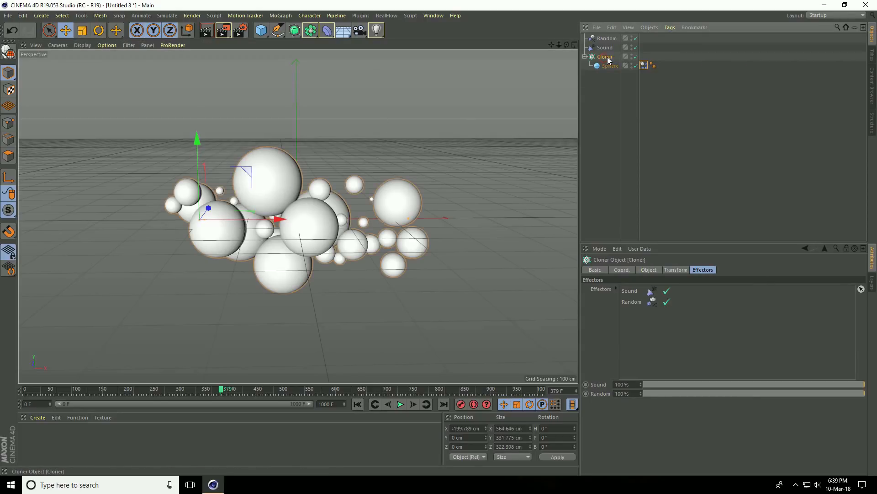
{"action": "left_click", "coordinate": [282, 16]}
{"action": "mouse_move", "coordinate": [288, 32]}
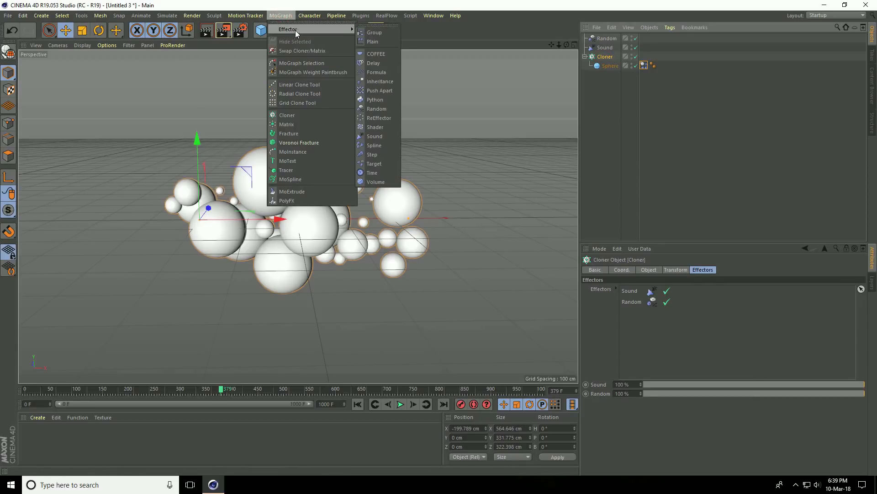
{"action": "left_click", "coordinate": [383, 65]}
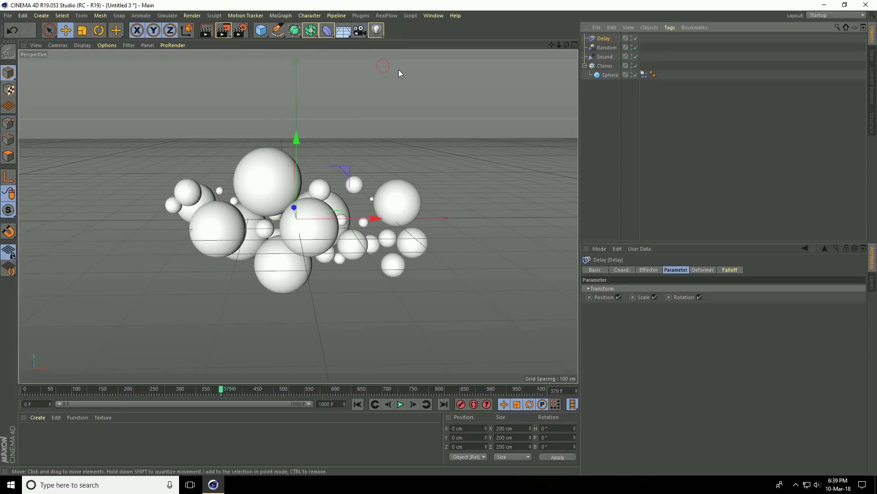
{"action": "left_click", "coordinate": [652, 271]}
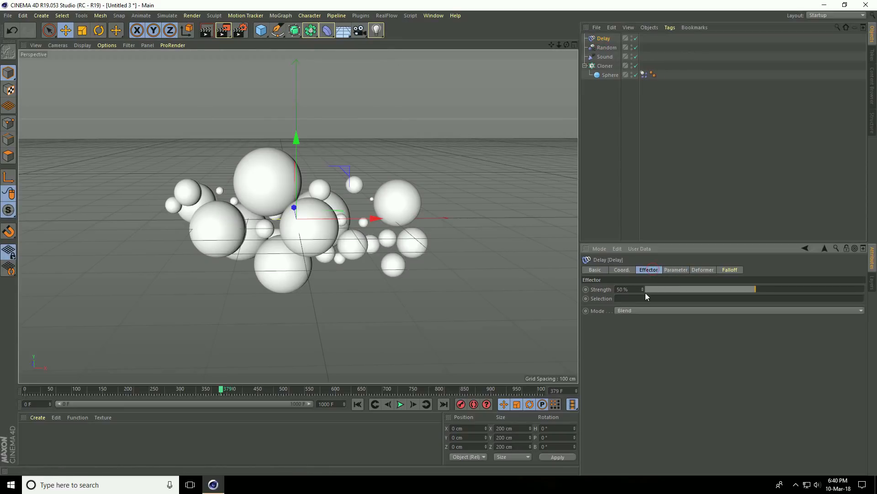
{"action": "left_click", "coordinate": [624, 311]}
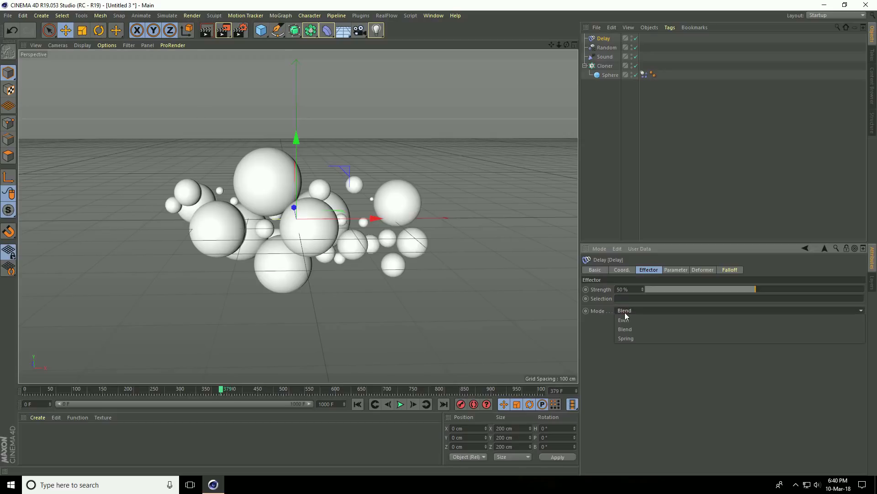
{"action": "left_click", "coordinate": [631, 340]}
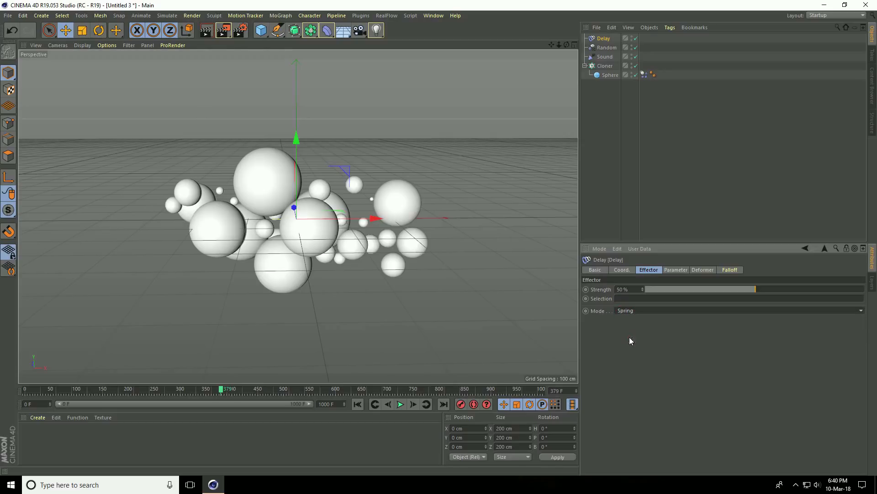
Step: Play the animation from the first frame to check the spring delay, and stop playback
{"action": "left_click", "coordinate": [359, 404]}
{"action": "left_click", "coordinate": [400, 404]}
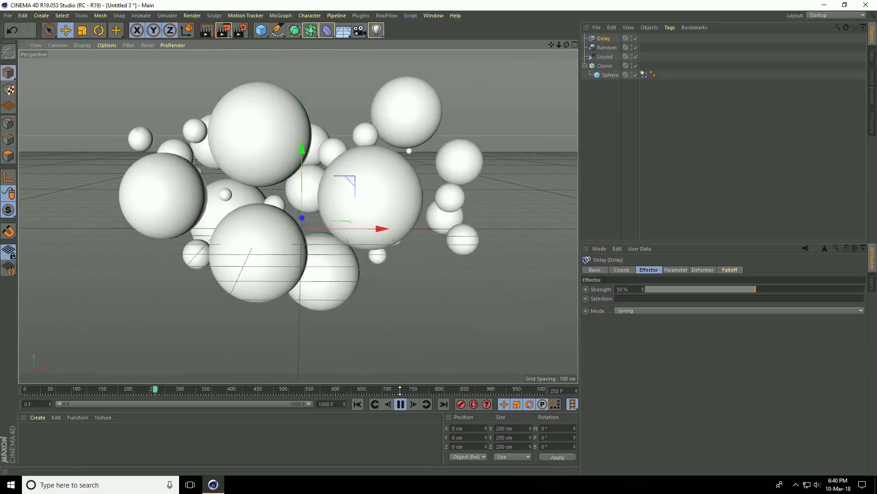
{"action": "left_click", "coordinate": [401, 404]}
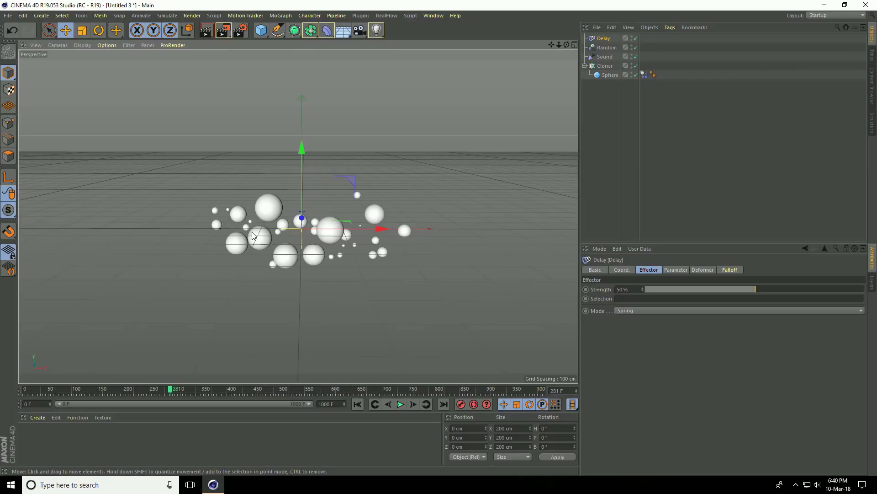
Step: Set the Random effector's Random Mode to Noise
{"action": "left_click", "coordinate": [606, 48]}
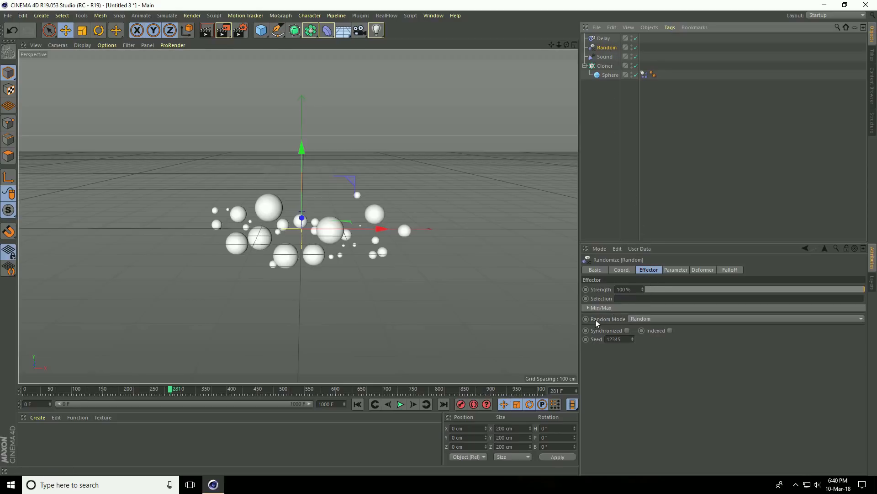
{"action": "left_click", "coordinate": [647, 319]}
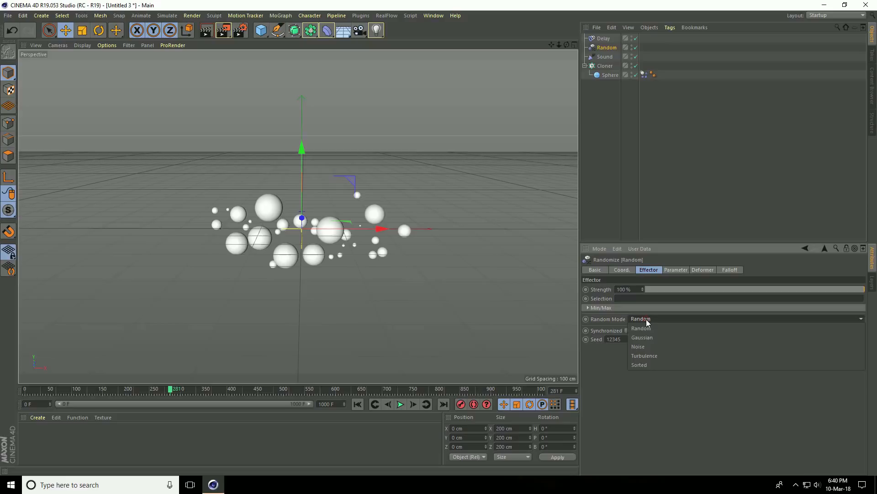
{"action": "left_click", "coordinate": [646, 347]}
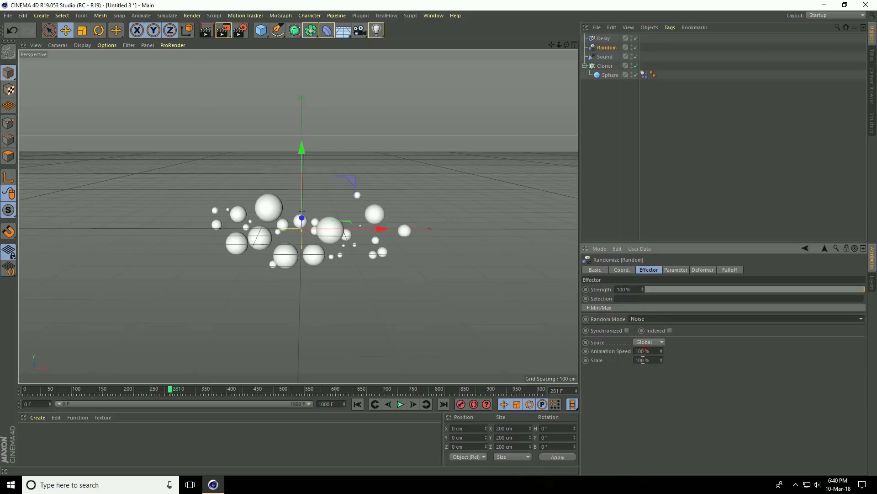
Step: Play the animation from the start to check the noise-driven motion, and return to the first frame
{"action": "left_click", "coordinate": [358, 405]}
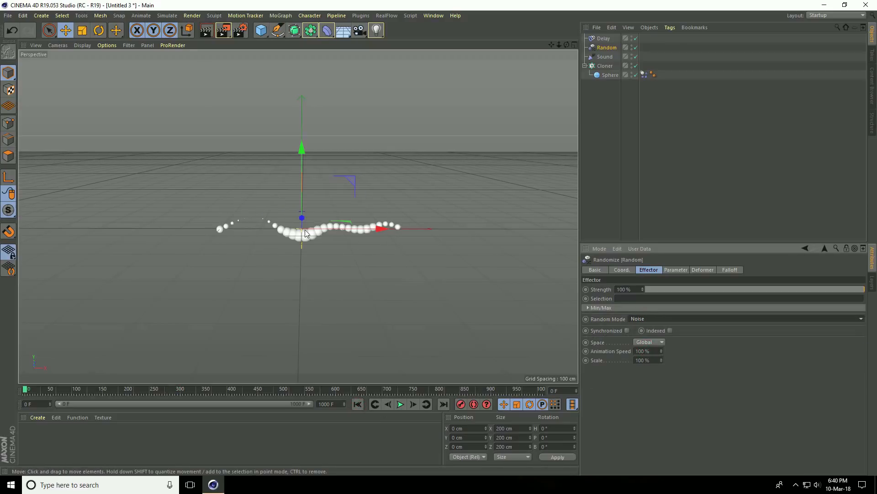
{"action": "left_click", "coordinate": [400, 404]}
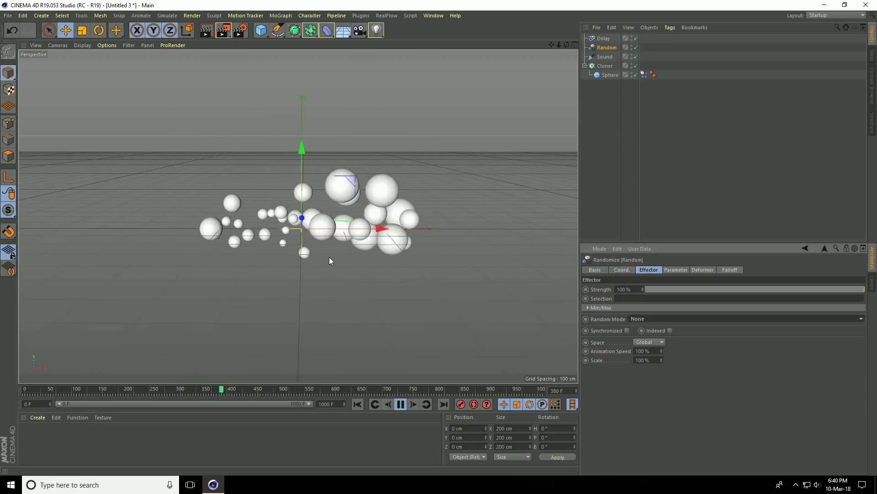
{"action": "left_click", "coordinate": [401, 404]}
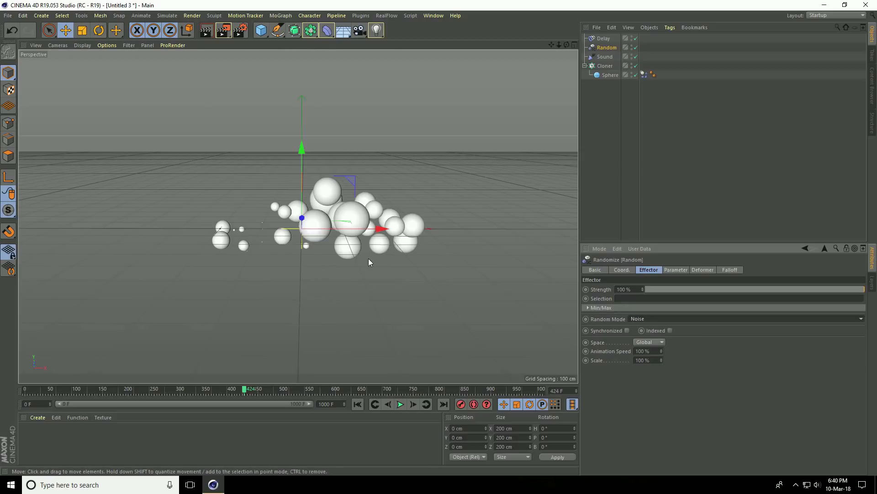
{"action": "left_click", "coordinate": [356, 404]}
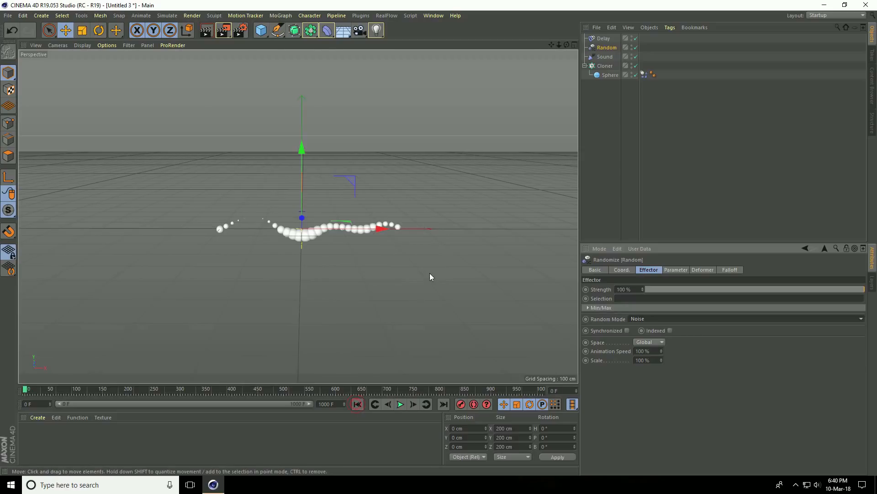
Step: Duplicate the sphere inside the cloner until it contains four spheres
{"action": "left_click", "coordinate": [604, 76]}
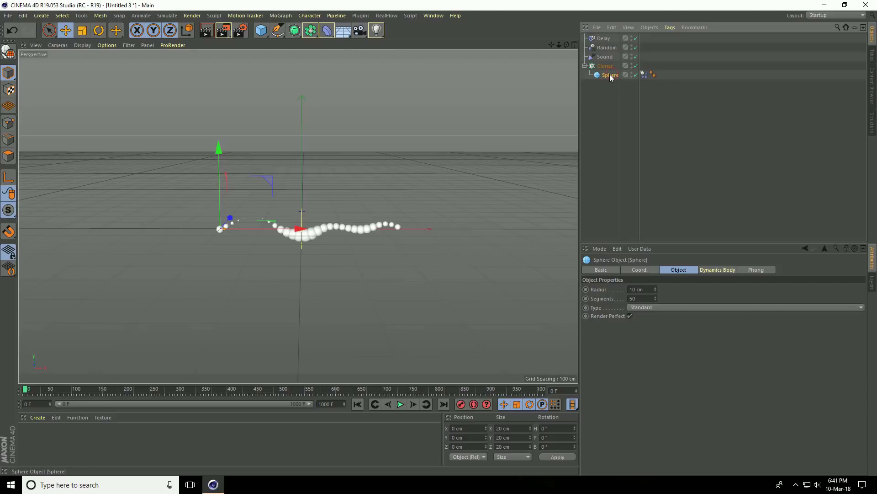
{"action": "left_click_drag", "start_coordinate": [608, 76], "coordinate": [609, 74]}
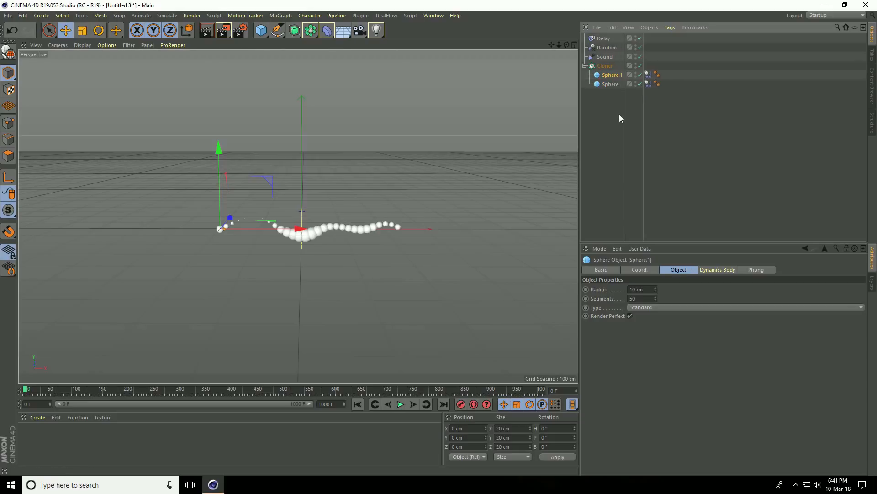
{"action": "left_click", "coordinate": [610, 76], "text": "shift"}
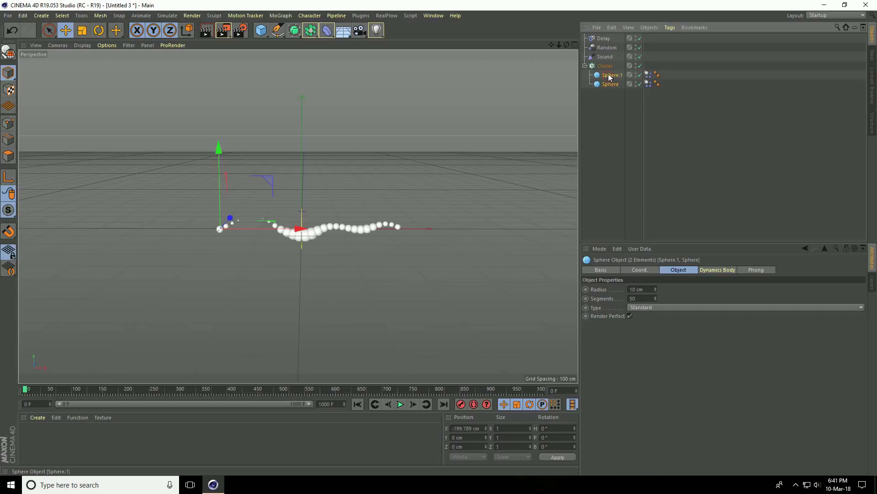
{"action": "left_click_drag", "start_coordinate": [608, 84], "coordinate": [613, 72]}
{"action": "left_click", "coordinate": [613, 74]}
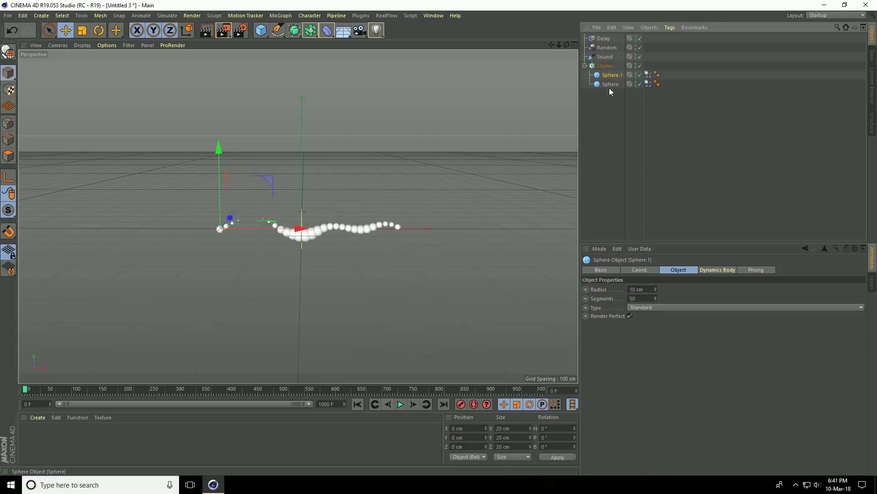
{"action": "left_click_drag", "start_coordinate": [610, 88], "coordinate": [608, 79]}
{"action": "key", "text": "ctrl+z"}
{"action": "left_click", "coordinate": [612, 75], "text": "ctrl"}
{"action": "left_click_drag", "start_coordinate": [612, 73], "coordinate": [612, 72], "text": "ctrl"}
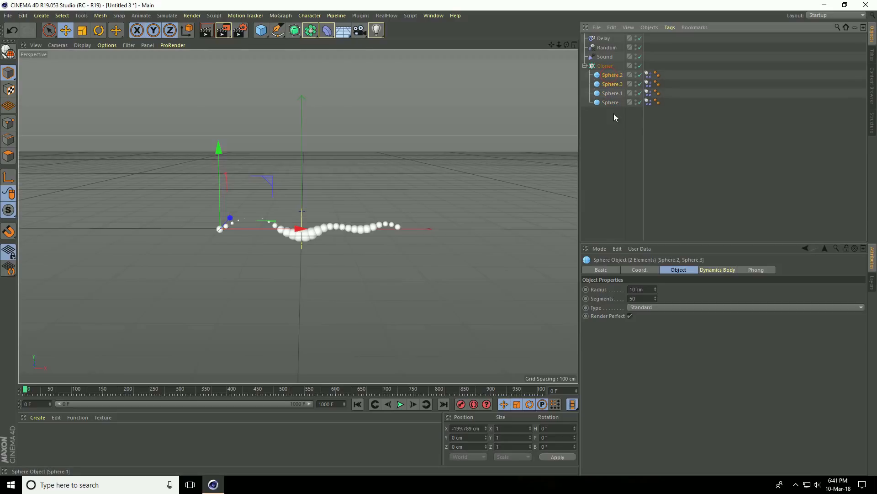
{"action": "left_click", "coordinate": [611, 75]}
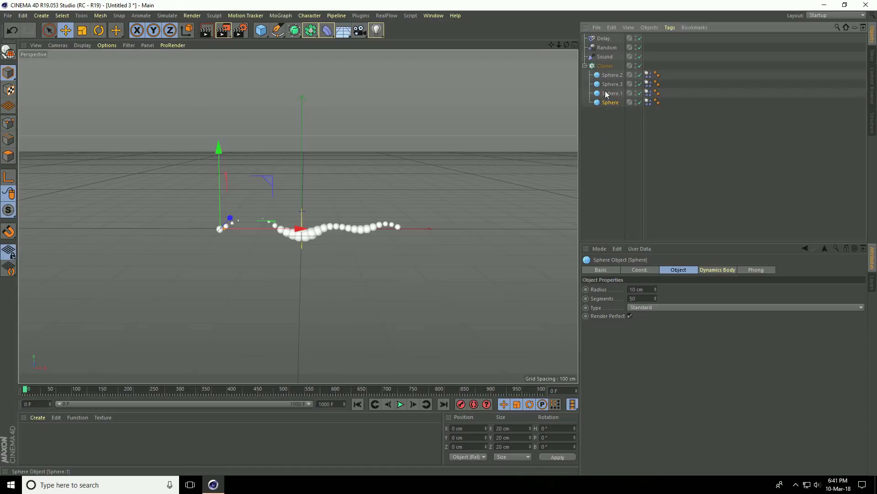
Step: Duplicate the cloner with its spheres and set the radius of the copy's four spheres to 2 cm
{"action": "left_click", "coordinate": [603, 67]}
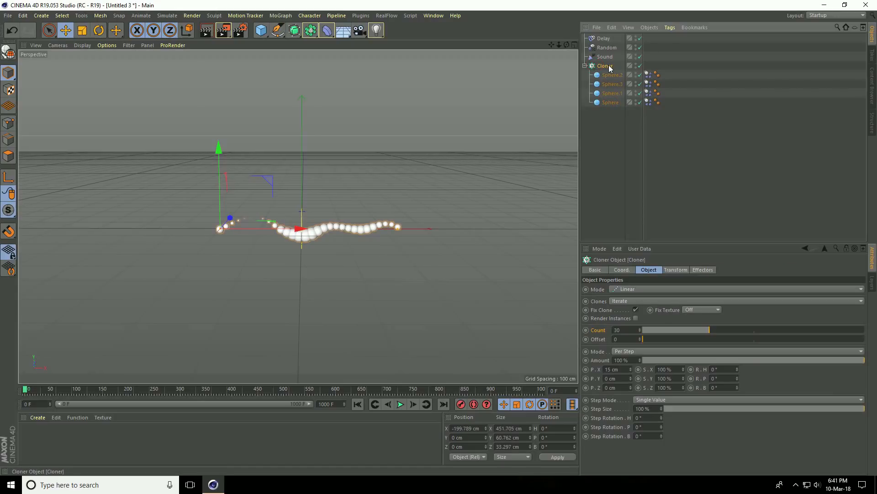
{"action": "left_click_drag", "start_coordinate": [604, 68], "coordinate": [604, 127], "text": "ctrl"}
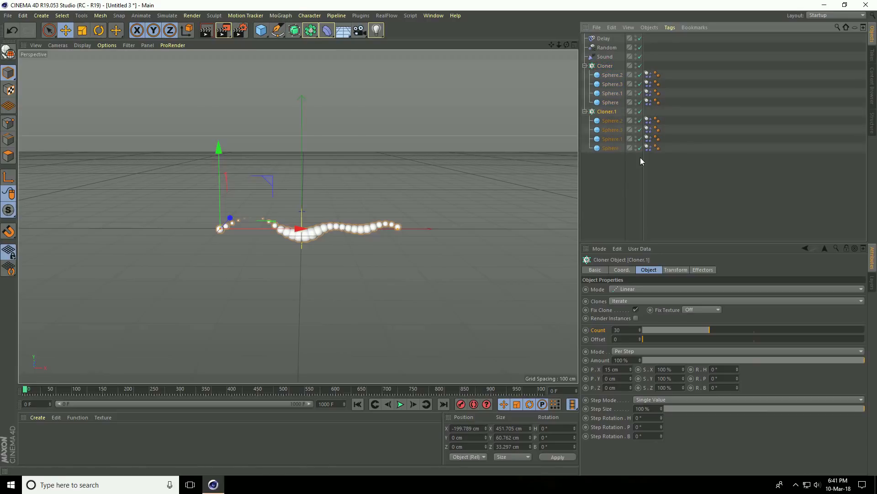
{"action": "left_click_drag", "start_coordinate": [608, 158], "coordinate": [602, 116]}
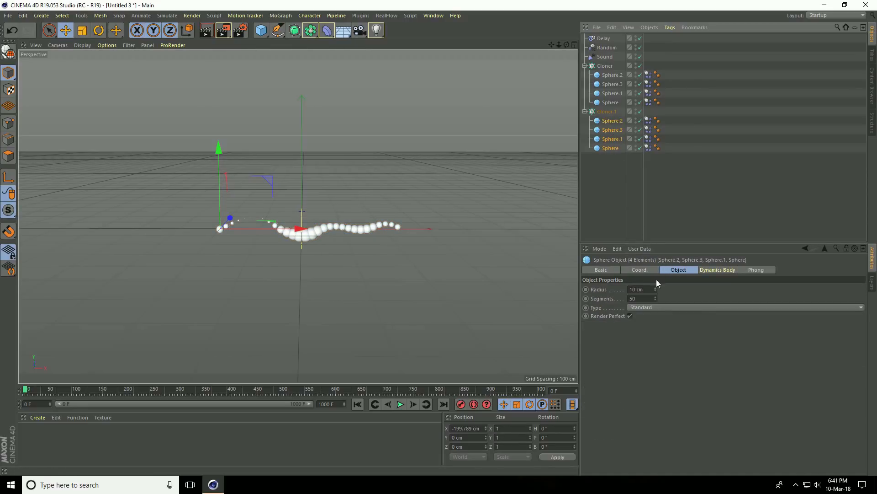
{"action": "left_click", "coordinate": [640, 289]}
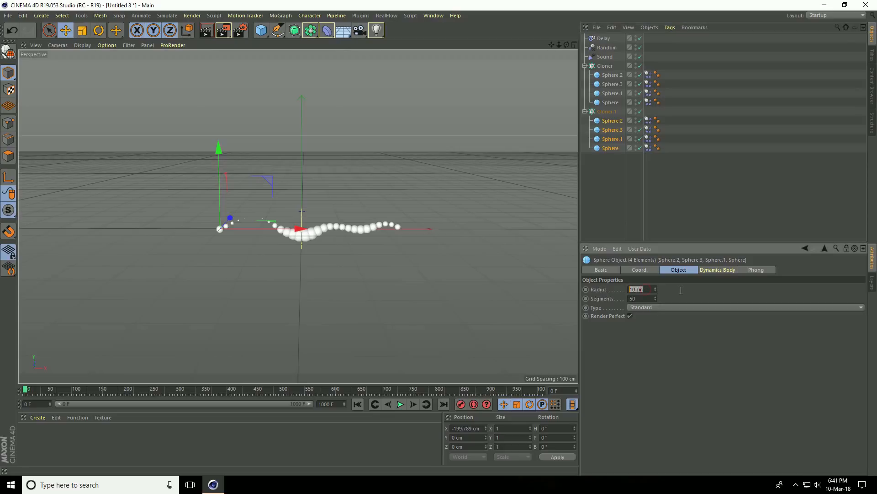
{"action": "type", "text": "2"}
{"action": "key", "text": "Return"}
Step: Set Follow Position and Follow Rotation to 0 for the dynamics bodies of the copied cloner's four spheres
{"action": "left_click_drag", "start_coordinate": [651, 161], "coordinate": [644, 117]}
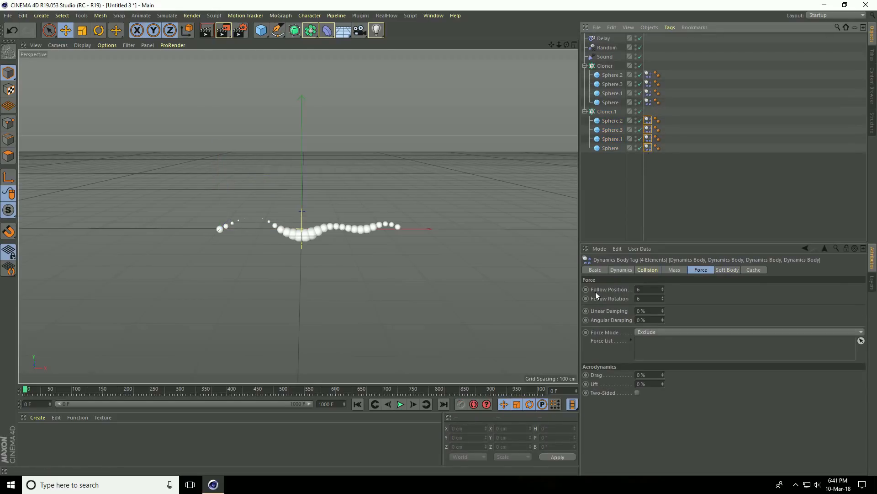
{"action": "left_click_drag", "start_coordinate": [648, 289], "coordinate": [625, 289]}
{"action": "type", "text": "0"}
{"action": "key", "text": "Return"}
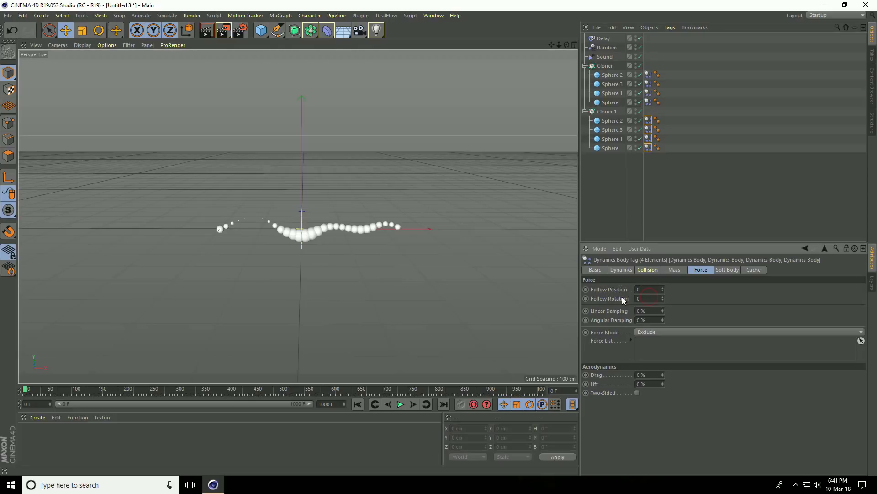
Step: Play the animation to check the small spheres' dynamics, and return to the first frame
{"action": "left_click", "coordinate": [357, 404]}
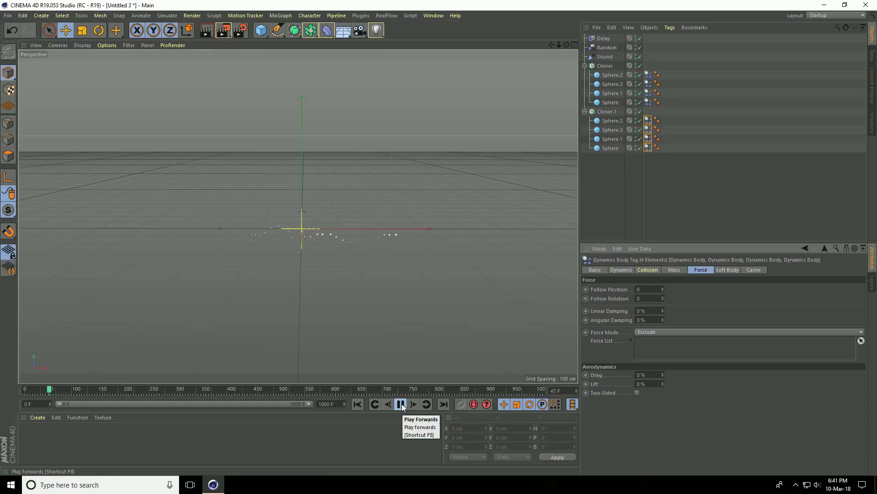
{"action": "left_click", "coordinate": [402, 404]}
{"action": "left_click", "coordinate": [358, 404]}
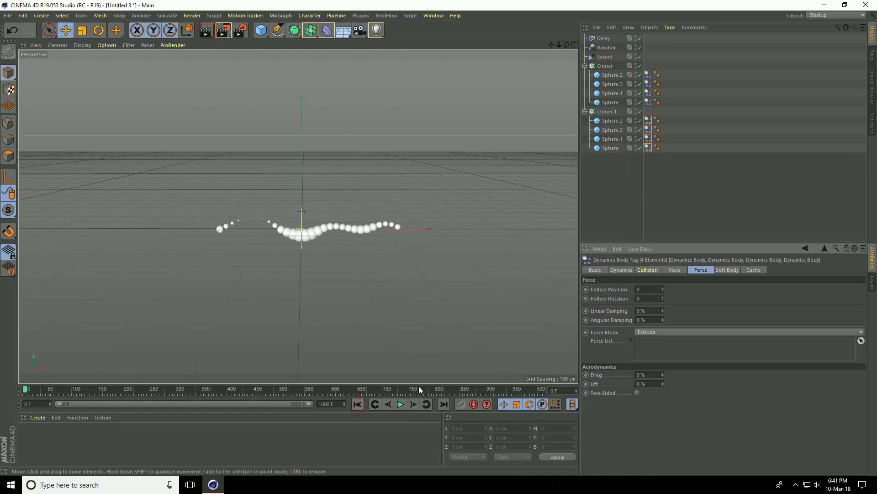
Step: Set the copied cloner's Count to 0 and keyframe it at frame 0
{"action": "left_click", "coordinate": [606, 111]}
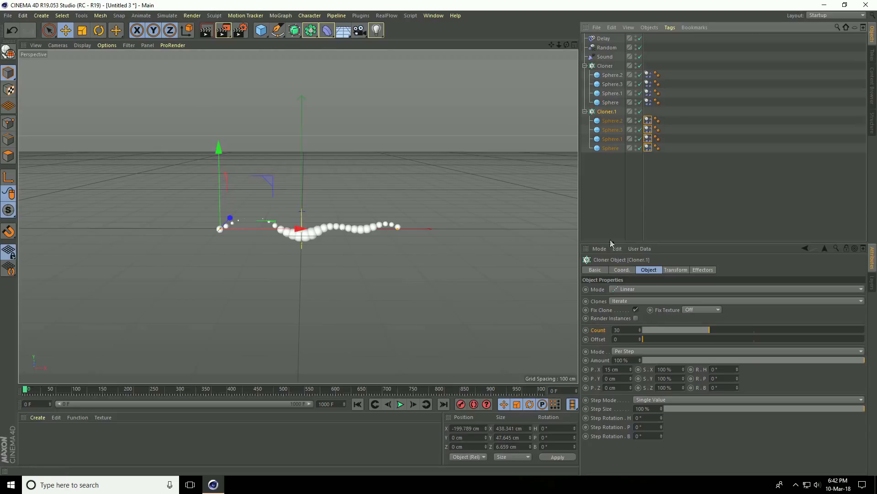
{"action": "double_click", "coordinate": [628, 330]}
{"action": "key", "text": "Return"}
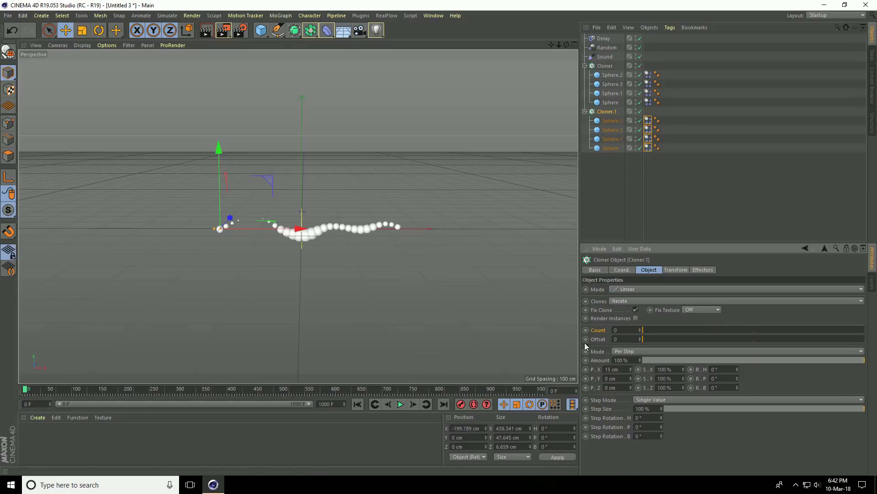
{"action": "left_click", "coordinate": [585, 329], "text": "ctrl"}
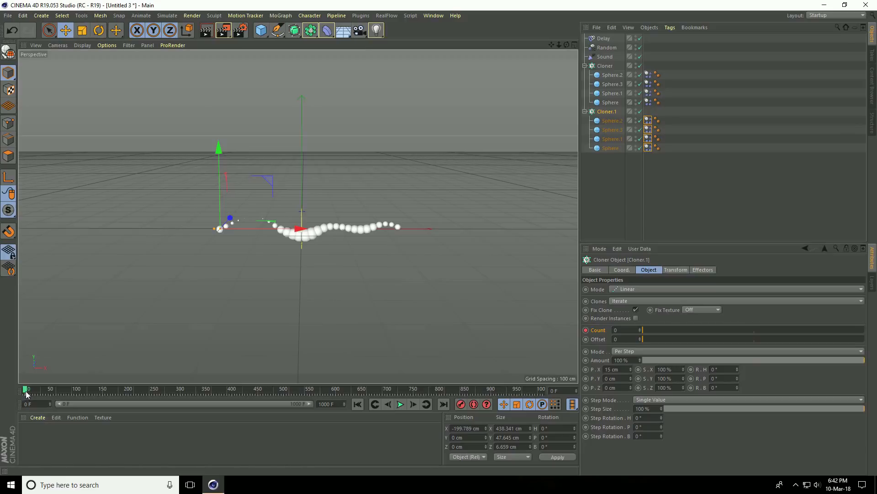
Step: Keyframe the copied cloner's Count at 1000 on frame 1000
{"action": "left_click_drag", "start_coordinate": [26, 394], "coordinate": [545, 375]}
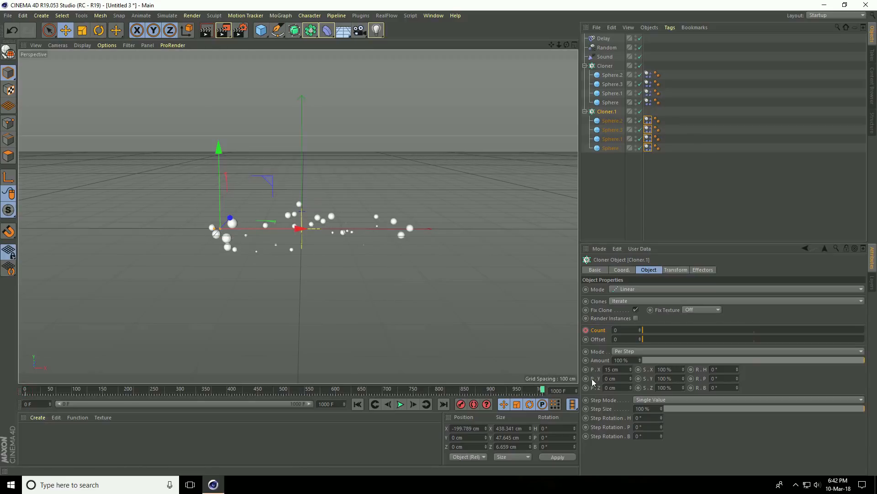
{"action": "left_click", "coordinate": [614, 330]}
{"action": "type", "text": "100"}
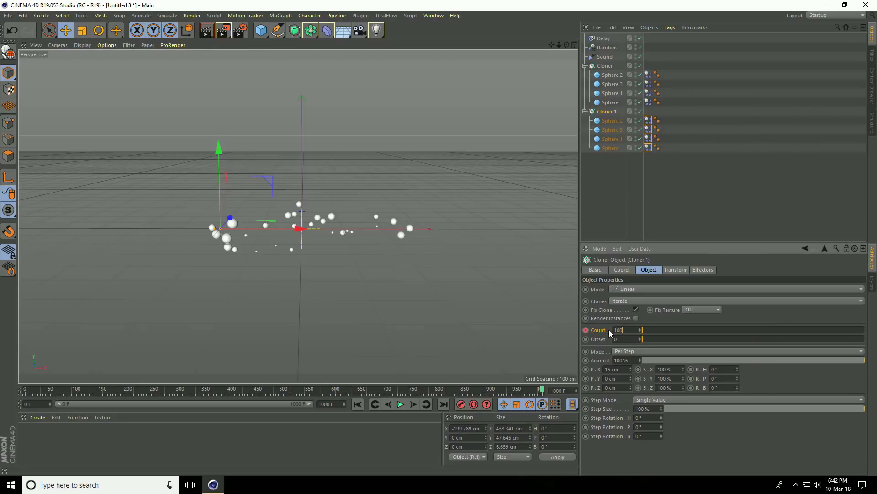
{"action": "type", "text": "0"}
{"action": "key", "text": "Return"}
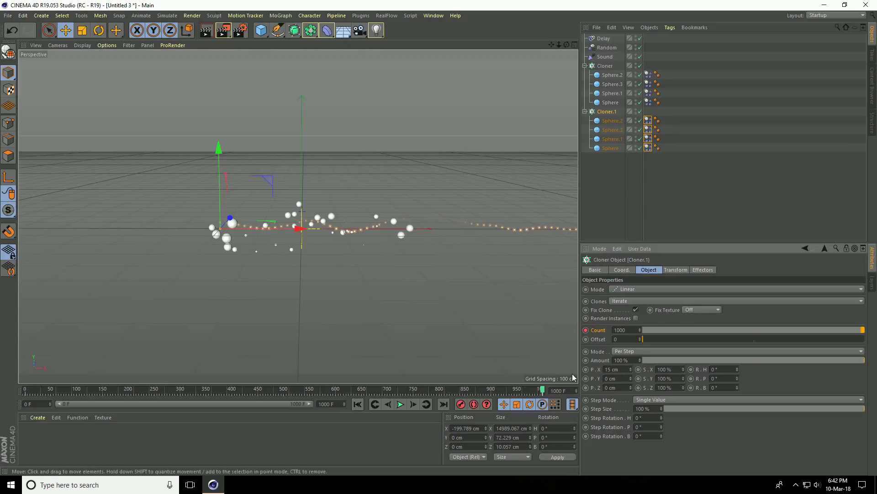
Step: Set the copied cloner's P.X step to 0 cm and, at frame 0, move it along X to about 3 cm
{"action": "left_click", "coordinate": [604, 370]}
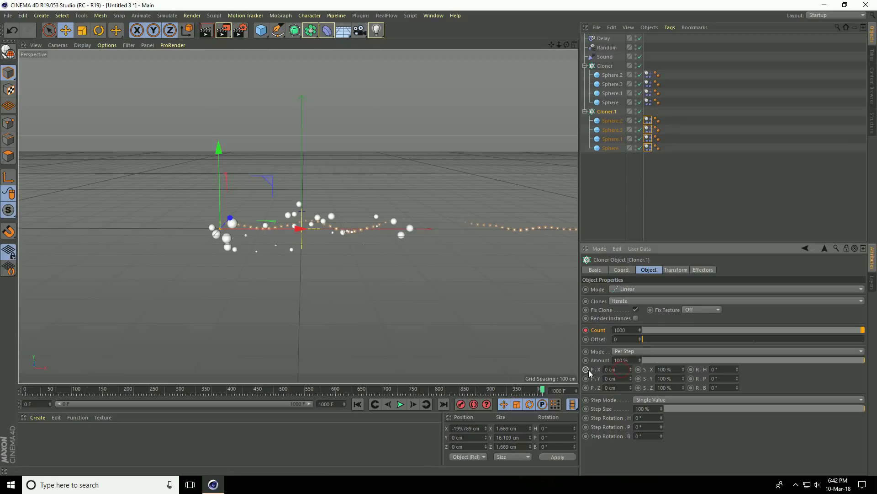
{"action": "left_click", "coordinate": [357, 404]}
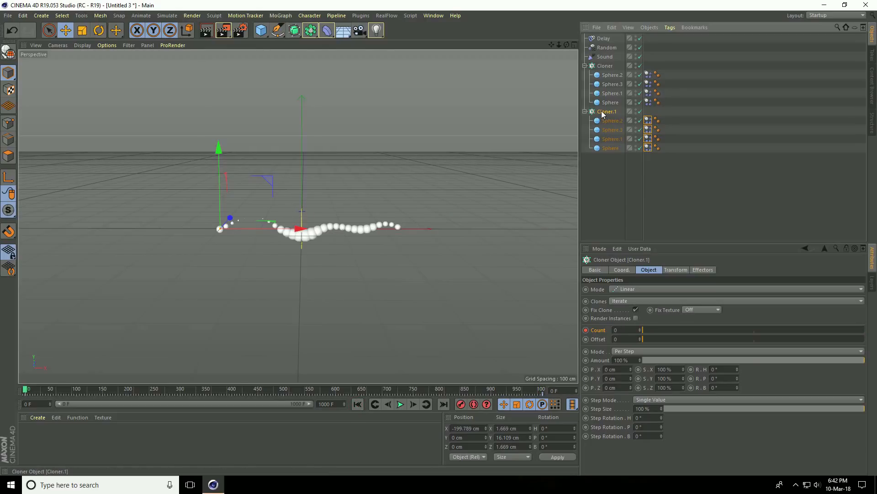
{"action": "left_click_drag", "start_coordinate": [295, 226], "coordinate": [378, 226]}
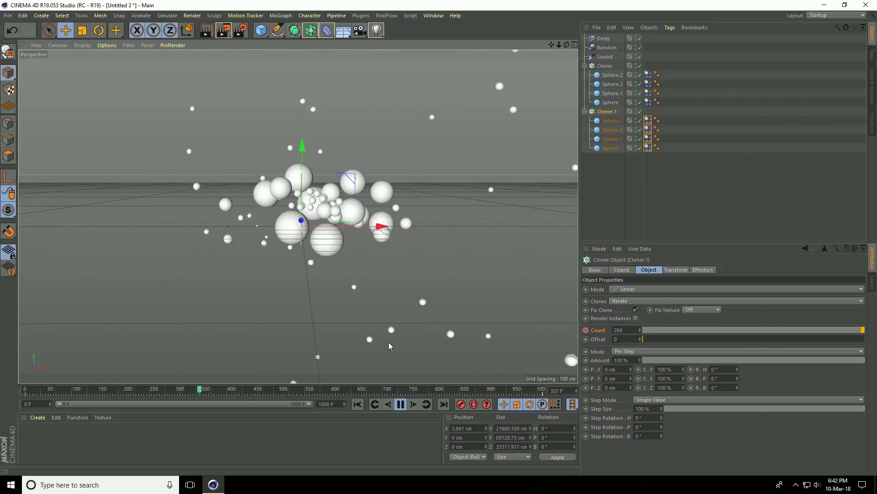
Step: Play the animation to check the emitted small spheres, and stop at frame 390
{"action": "left_click", "coordinate": [401, 404]}
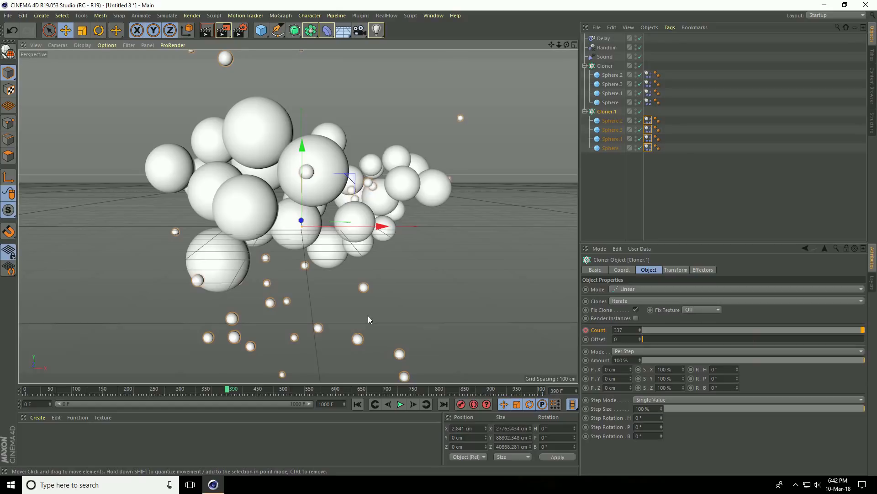
Step: Load the materials from the MercyMat file into the scene
{"action": "left_click", "coordinate": [35, 417]}
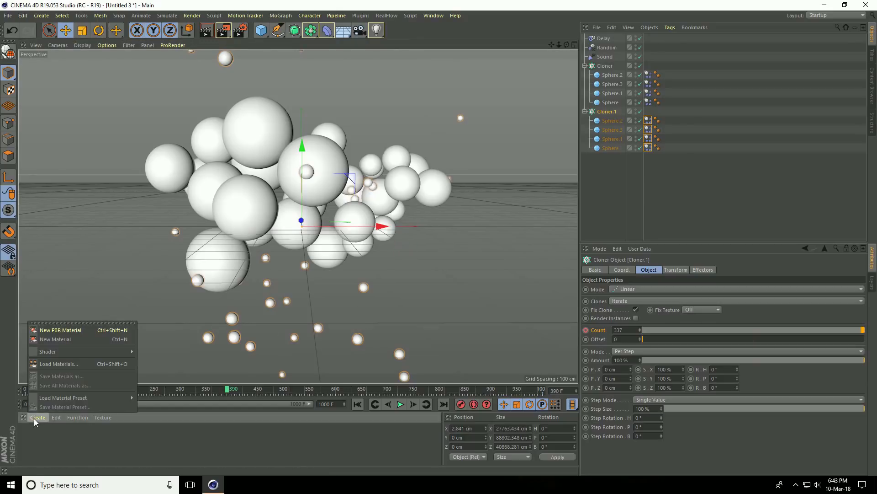
{"action": "left_click", "coordinate": [43, 364]}
{"action": "left_click", "coordinate": [118, 85]}
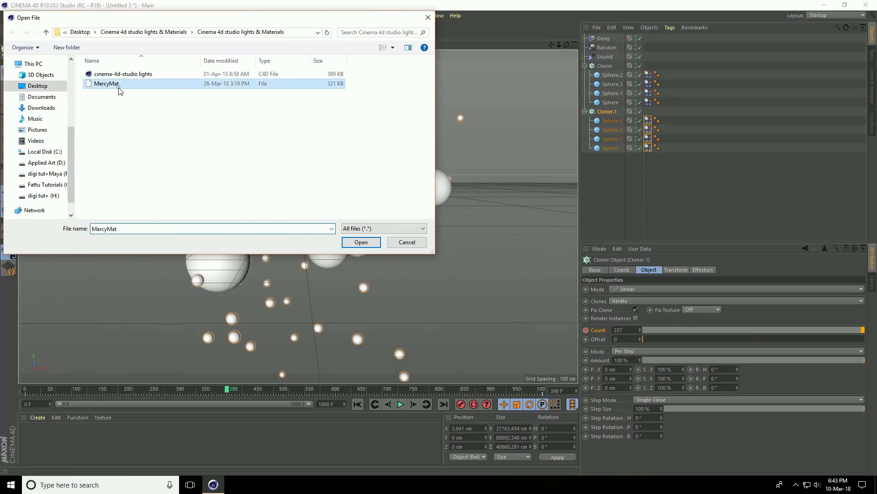
{"action": "left_click", "coordinate": [361, 242]}
Step: Apply the magenta, yellow, blue and red materials to the four spheres in each cloner, one color per sphere
{"action": "left_click", "coordinate": [410, 437]}
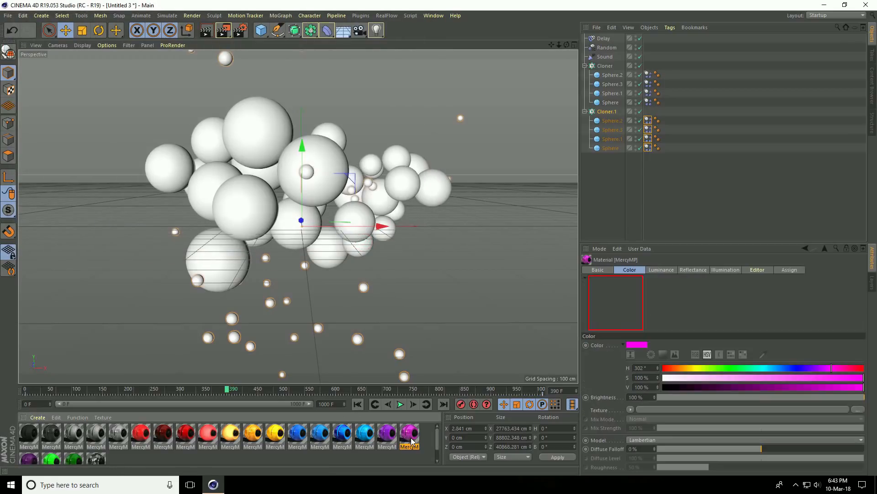
{"action": "left_click_drag", "start_coordinate": [410, 438], "coordinate": [613, 148]}
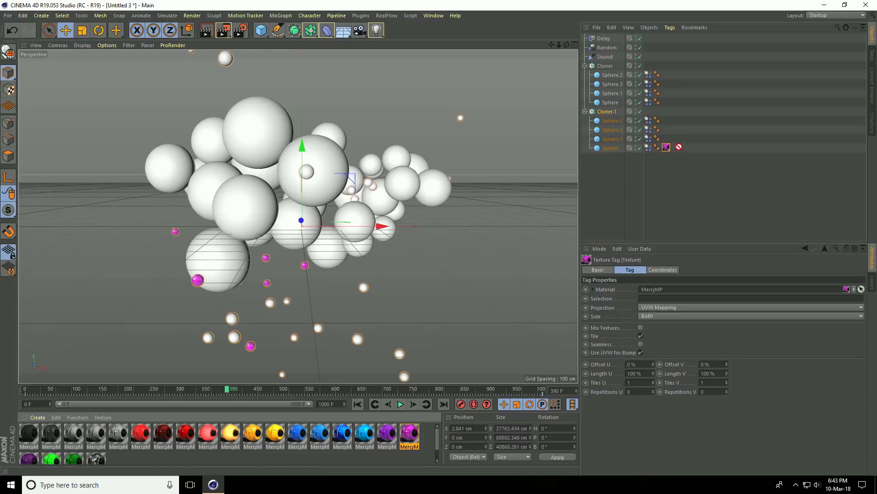
{"action": "left_click_drag", "start_coordinate": [275, 432], "coordinate": [623, 139]}
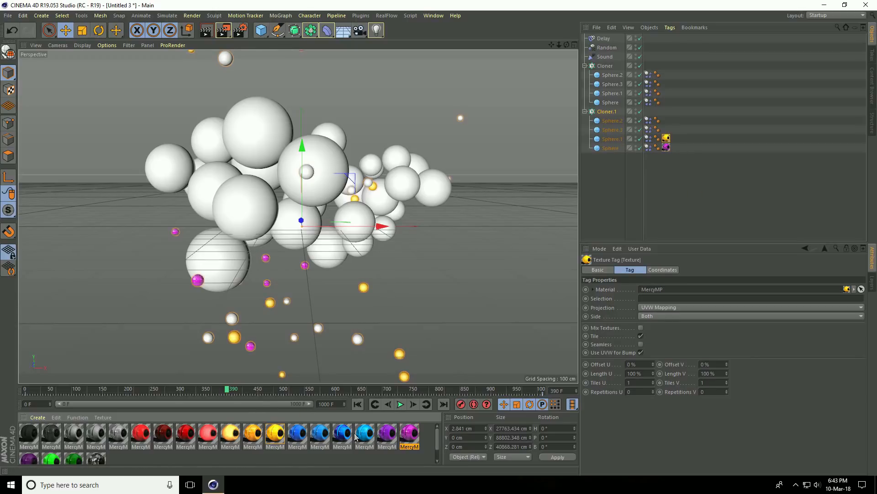
{"action": "left_click_drag", "start_coordinate": [460, 377], "coordinate": [616, 118]}
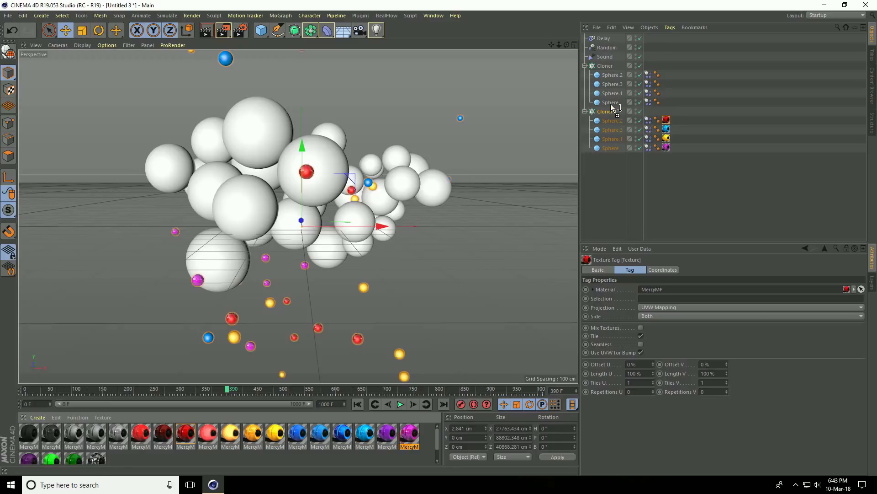
{"action": "left_click_drag", "start_coordinate": [612, 108], "coordinate": [613, 75]}
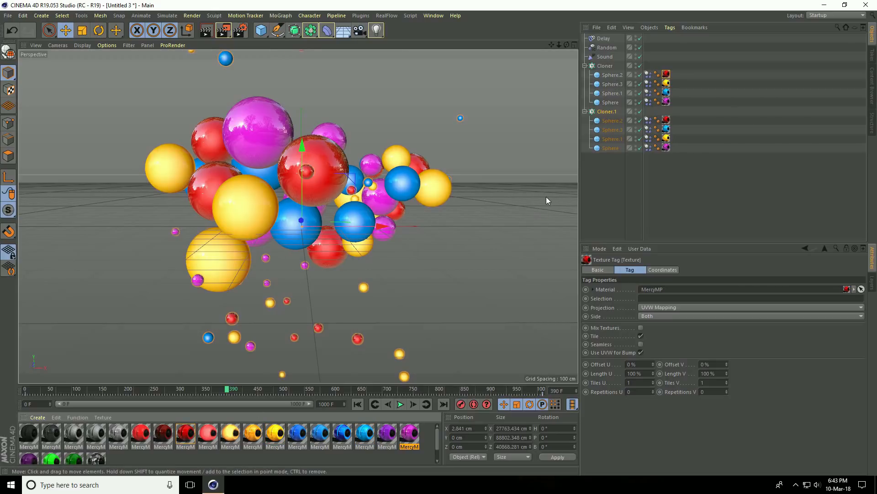
Step: Merge the cinema-4d-studio lights file into the scene
{"action": "left_click", "coordinate": [9, 17]}
{"action": "left_click", "coordinate": [23, 48]}
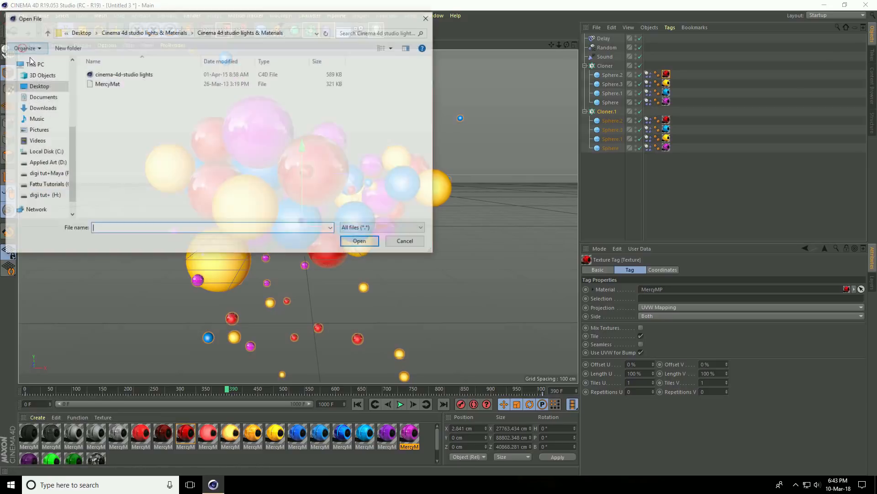
{"action": "left_click", "coordinate": [110, 75]}
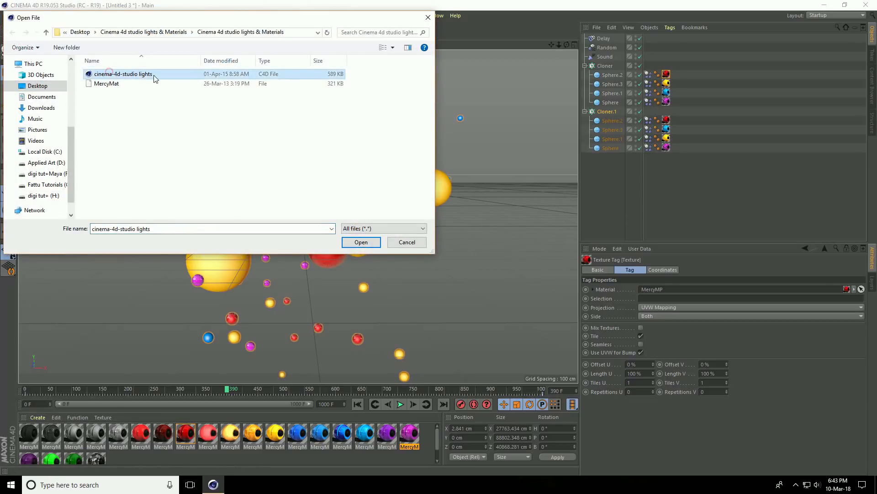
{"action": "left_click", "coordinate": [361, 242]}
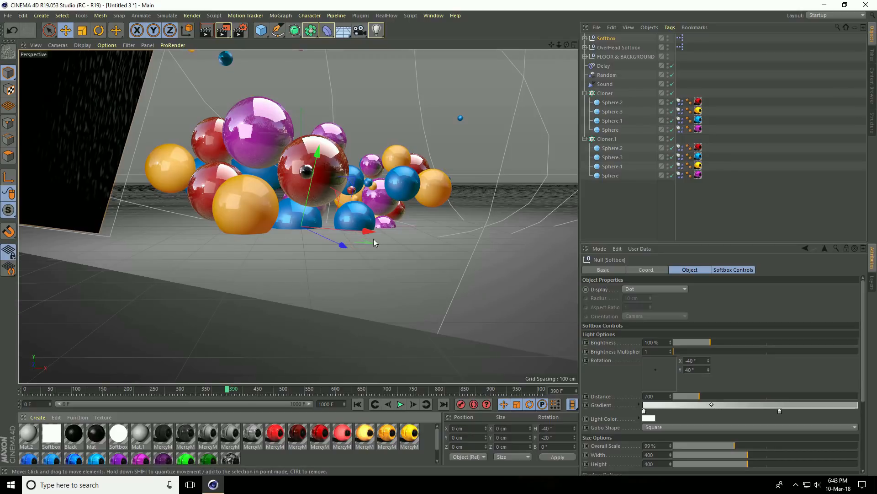
Step: Add a camera to the scene from the current view
{"action": "left_click", "coordinate": [361, 30]}
{"action": "left_click", "coordinate": [397, 39]}
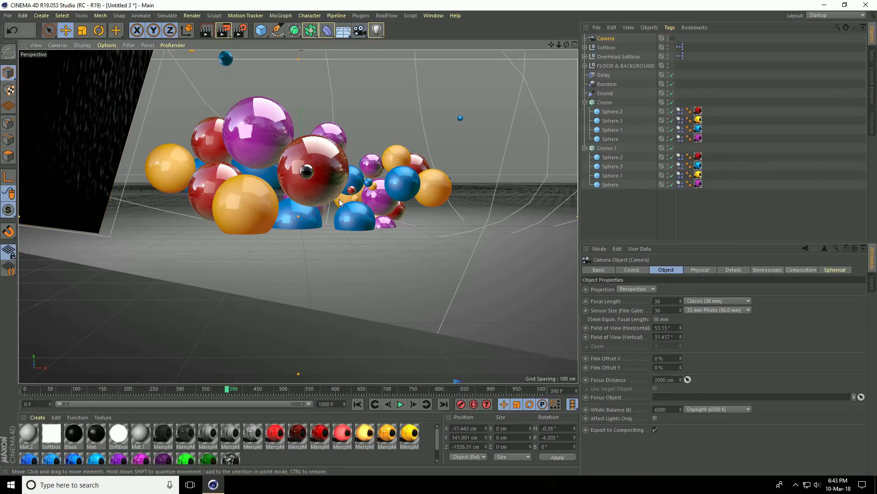
Step: Move the overhead softbox group sideways along X so it sits above the sphere cluster
{"action": "scroll", "coordinate": [339, 199], "scroll_direction": "down", "scroll_amount": 5}
{"action": "left_click_drag", "start_coordinate": [281, 231], "coordinate": [266, 244], "text": "alt"}
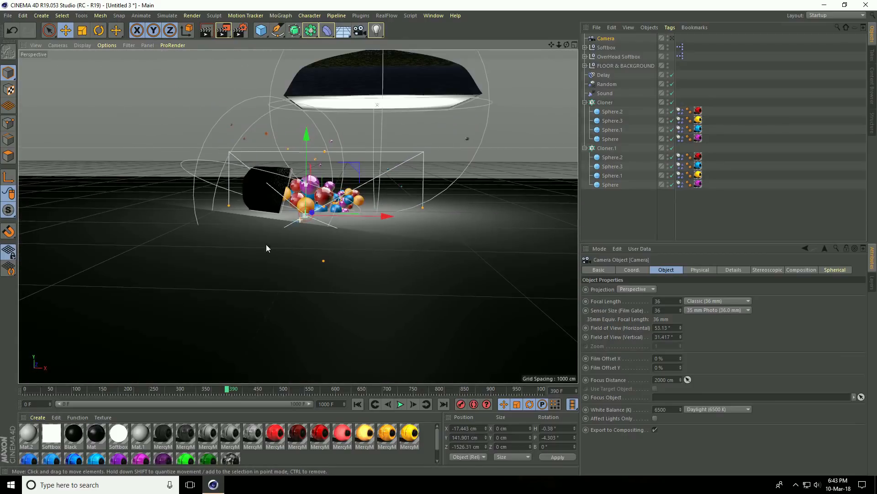
{"action": "left_click", "coordinate": [340, 69]}
{"action": "left_click_drag", "start_coordinate": [551, 45], "coordinate": [440, 238]}
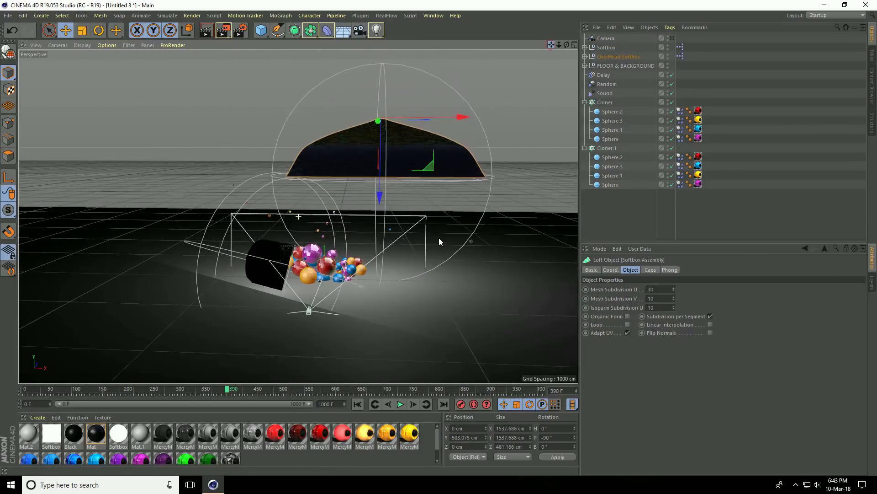
{"action": "left_click", "coordinate": [614, 56]}
{"action": "left_click_drag", "start_coordinate": [462, 176], "coordinate": [401, 175]}
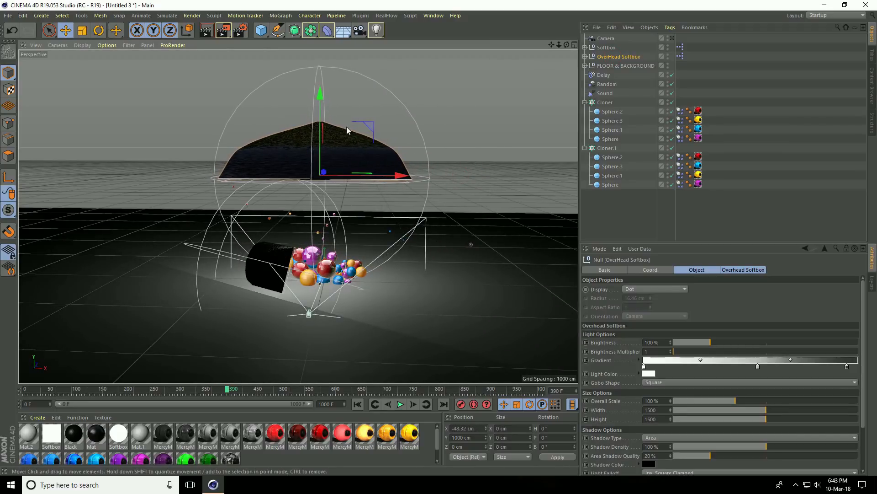
{"action": "left_click_drag", "start_coordinate": [321, 95], "coordinate": [319, 93]}
Step: Move the Softbox group back from the spheres to about X -150, Y 85, Z -178 cm
{"action": "left_click_drag", "start_coordinate": [297, 292], "coordinate": [241, 271], "text": "alt"}
{"action": "right_click_drag", "start_coordinate": [240, 271], "coordinate": [251, 231], "text": "alt"}
{"action": "left_click", "coordinate": [251, 231]}
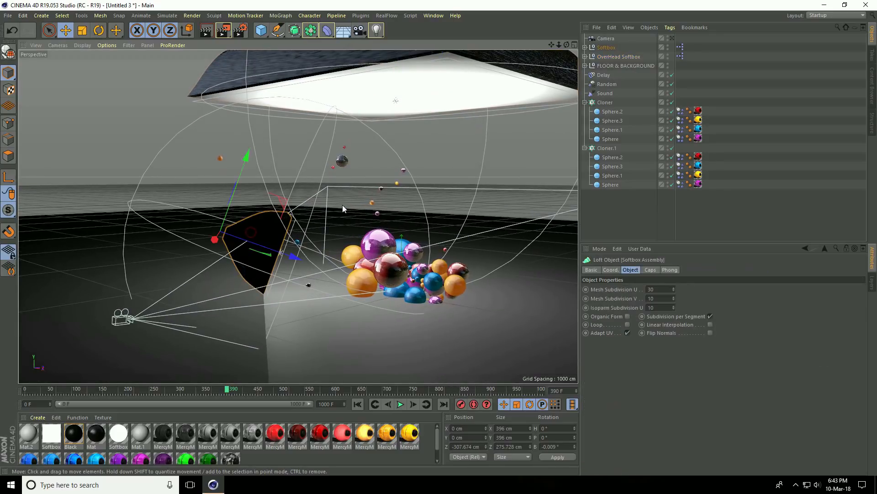
{"action": "left_click", "coordinate": [606, 47]}
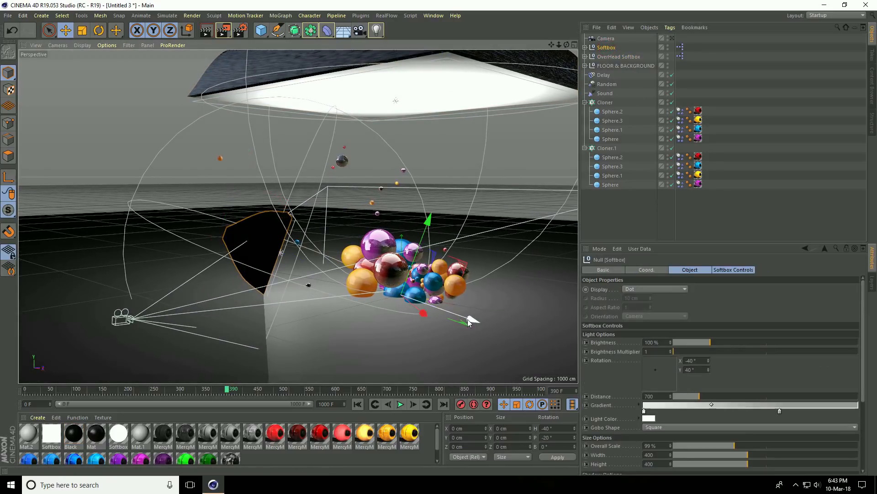
{"action": "left_click_drag", "start_coordinate": [468, 319], "coordinate": [270, 270]}
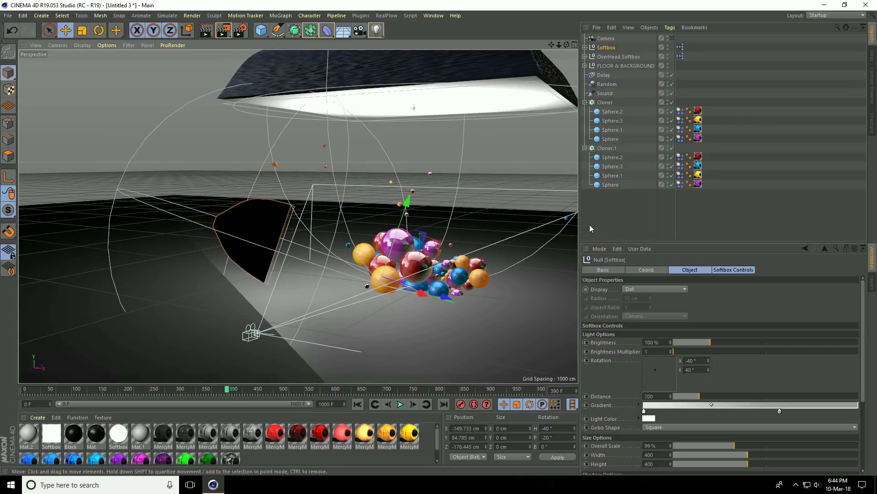
Step: Lower the FLOOR & BACKGROUND group below the large spheres, to about Y -305 cm
{"action": "left_click", "coordinate": [622, 67]}
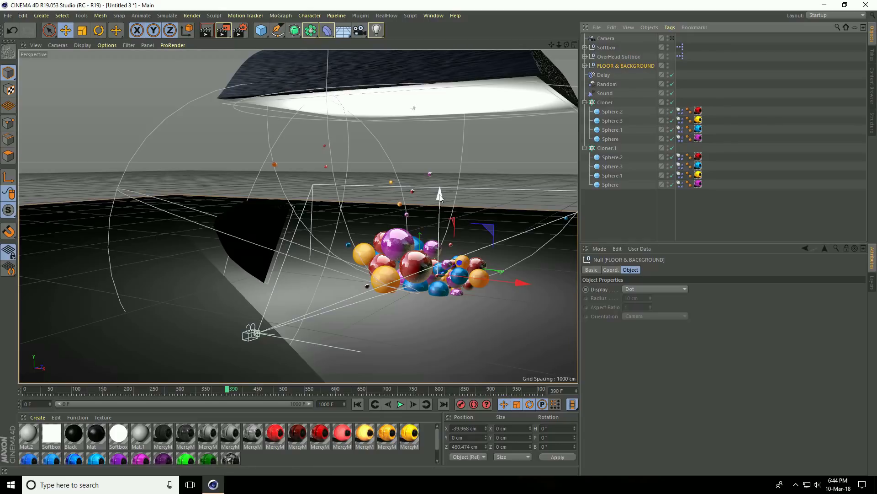
{"action": "left_click_drag", "start_coordinate": [440, 193], "coordinate": [416, 351]}
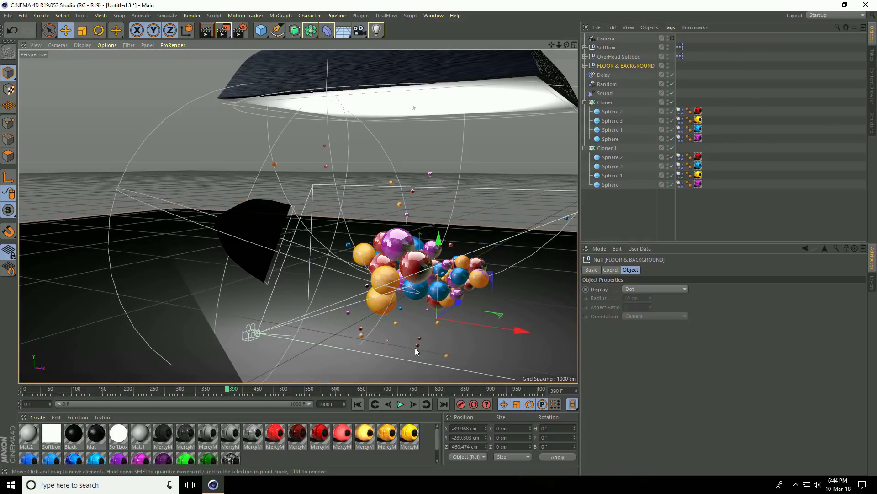
{"action": "left_click", "coordinate": [574, 45]}
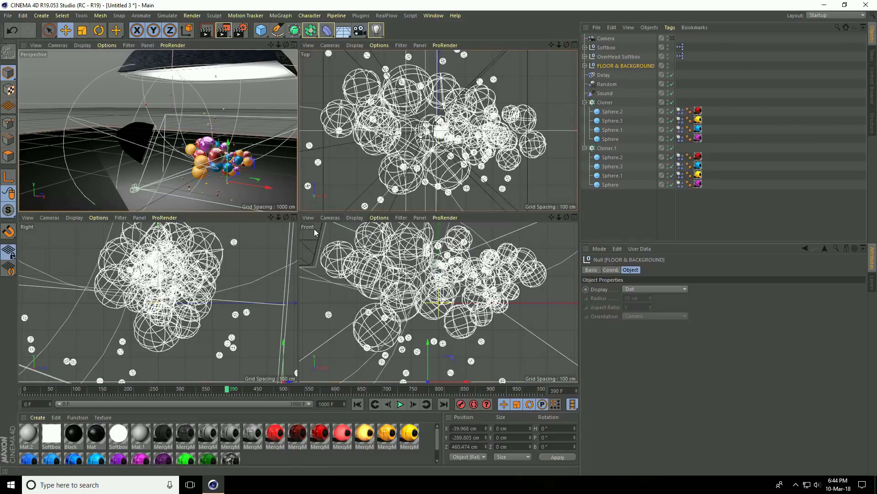
{"action": "left_click", "coordinate": [573, 218]}
{"action": "scroll", "coordinate": [297, 252], "scroll_direction": "down", "scroll_amount": 3}
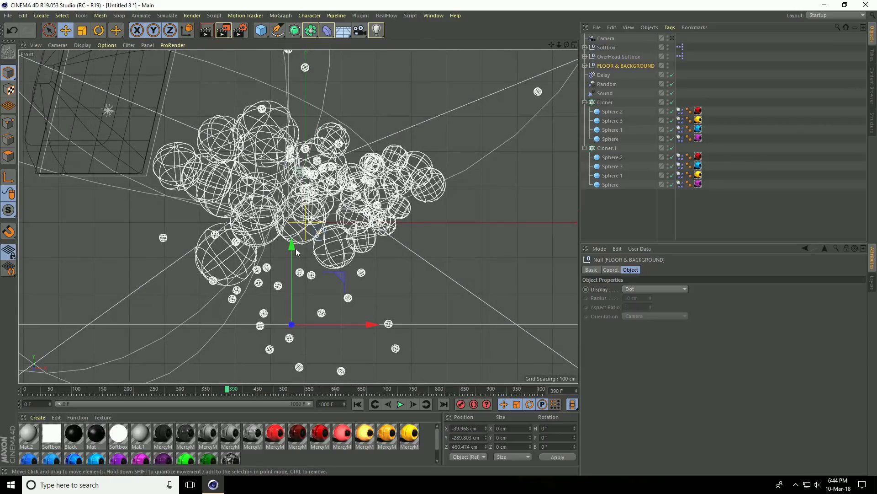
{"action": "left_click_drag", "start_coordinate": [296, 251], "coordinate": [297, 251]}
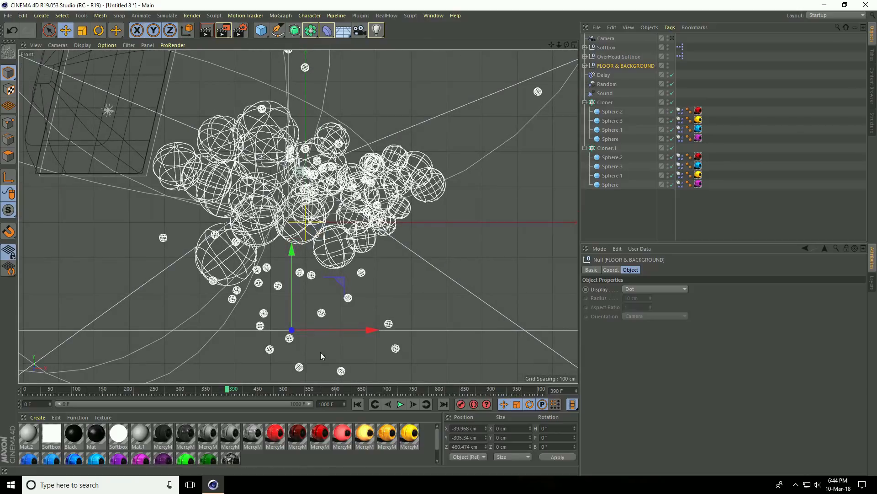
{"action": "left_click", "coordinate": [574, 46]}
{"action": "left_click", "coordinate": [295, 46]}
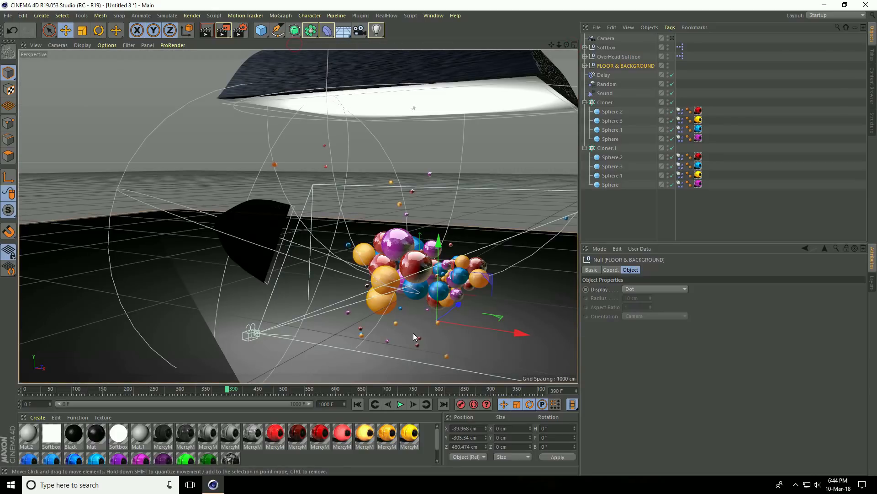
{"action": "scroll", "coordinate": [409, 339], "scroll_direction": "up", "scroll_amount": 3}
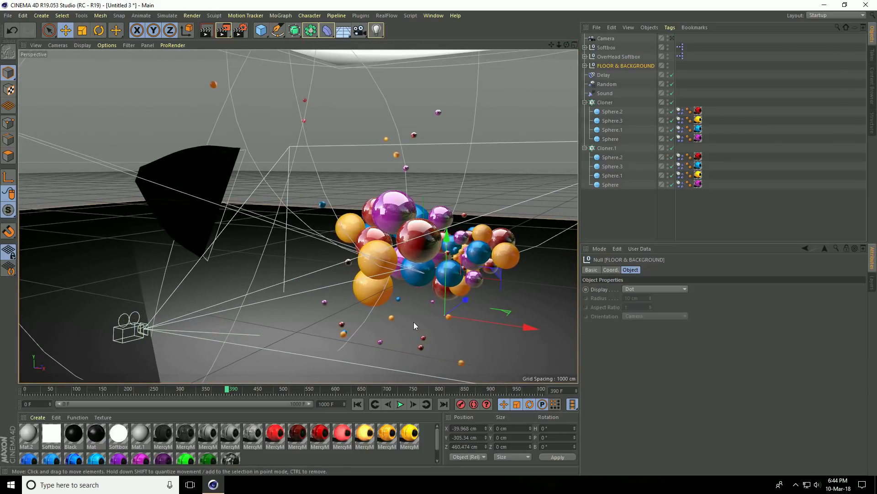
Step: Add a Collider Body simulation tag to the Floor object inside the FLOOR & BACKGROUND group
{"action": "left_click", "coordinate": [585, 65]}
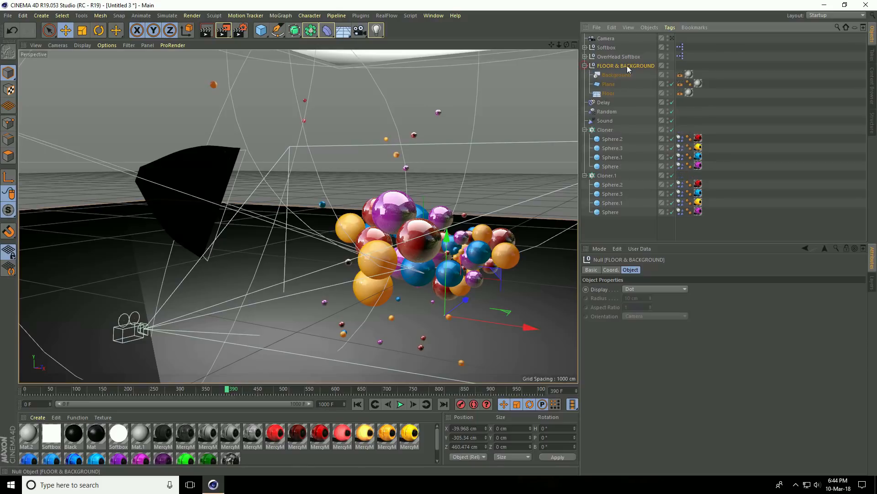
{"action": "left_click", "coordinate": [605, 94]}
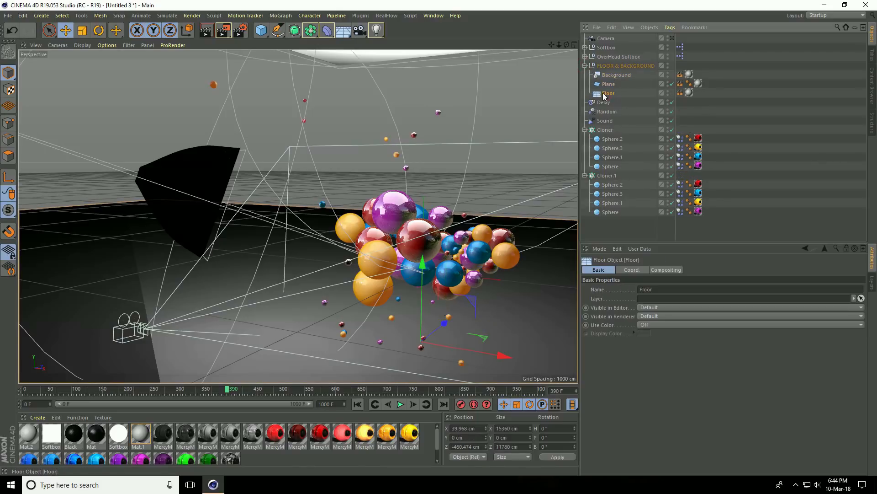
{"action": "right_click", "coordinate": [607, 96]}
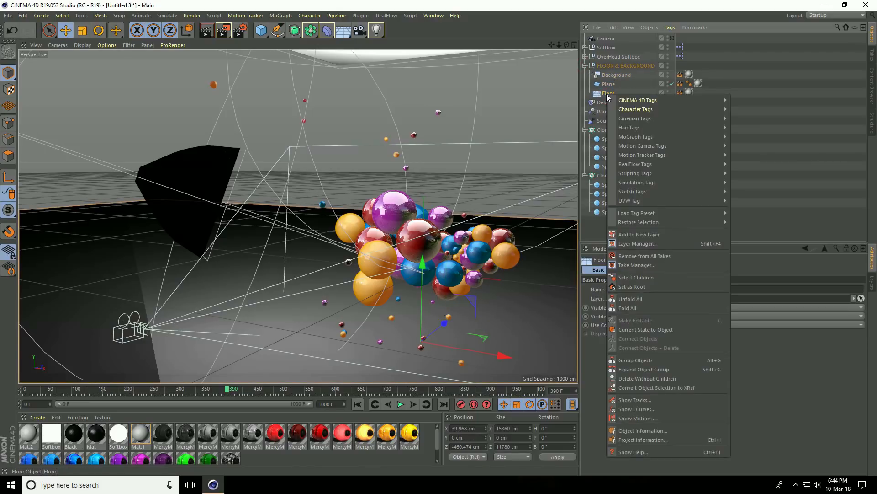
{"action": "mouse_move", "coordinate": [654, 182]}
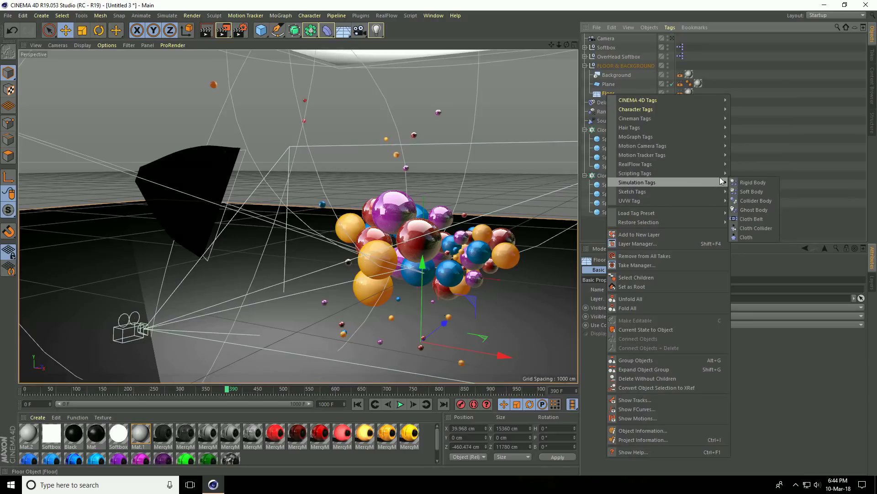
{"action": "left_click", "coordinate": [750, 200]}
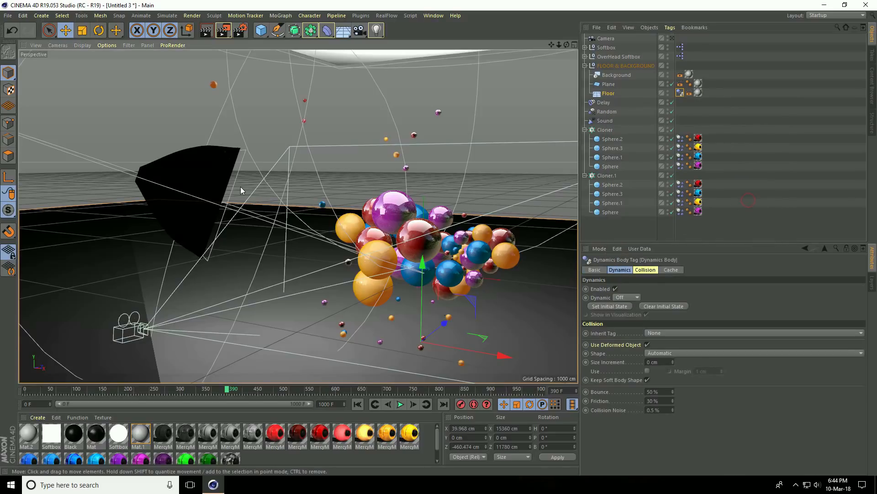
Step: Look through the camera, set its heading and pitch to 0°, and pull it farther back from the spheres
{"action": "left_click", "coordinate": [671, 38]}
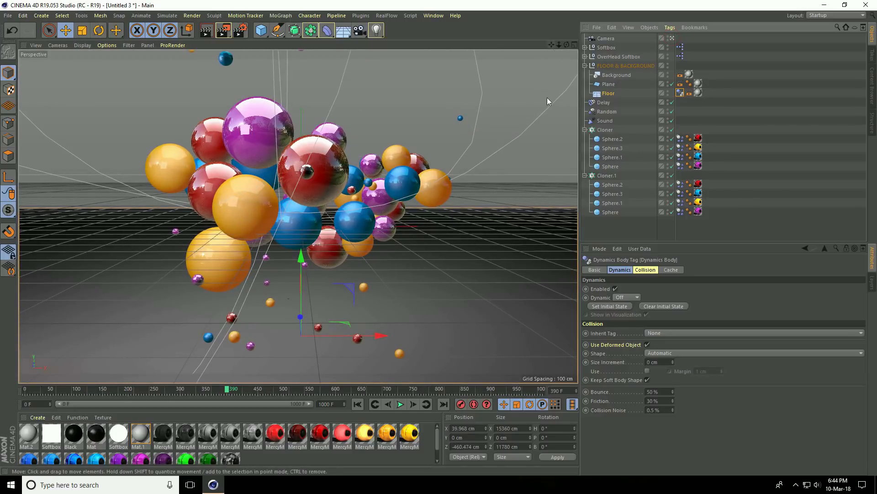
{"action": "left_click", "coordinate": [605, 38]}
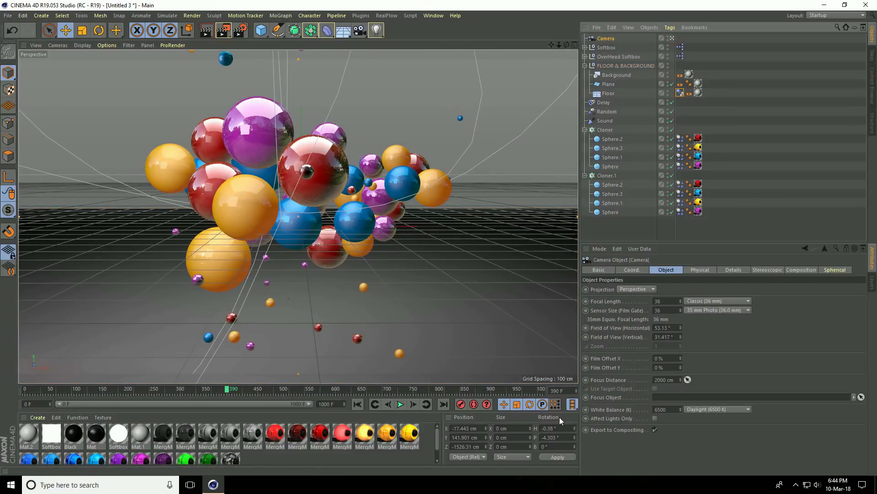
{"action": "left_click", "coordinate": [563, 428]}
{"action": "type", "text": "0"}
{"action": "key", "text": "Return"}
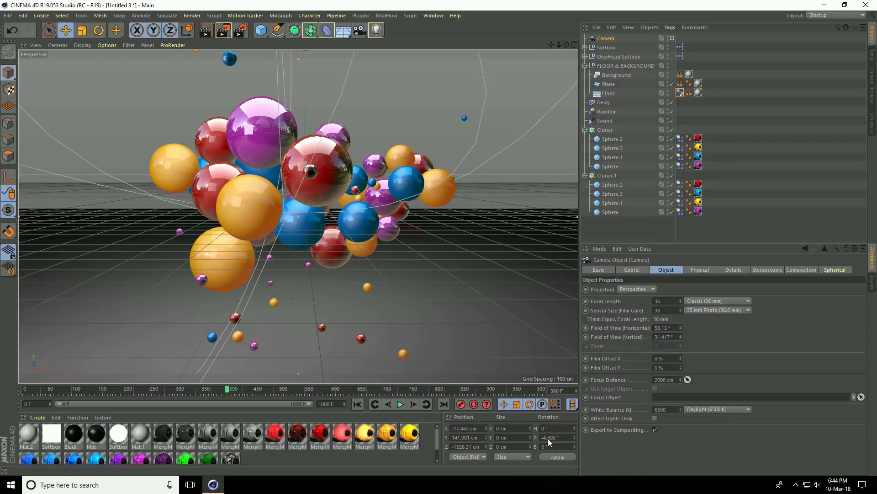
{"action": "type", "text": "0"}
{"action": "key", "text": "Return"}
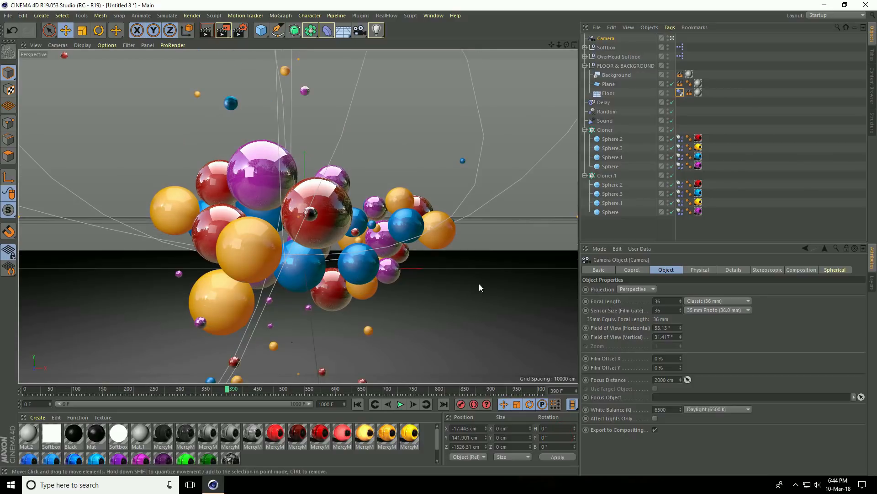
{"action": "scroll", "coordinate": [439, 241], "scroll_direction": "down", "scroll_amount": 5}
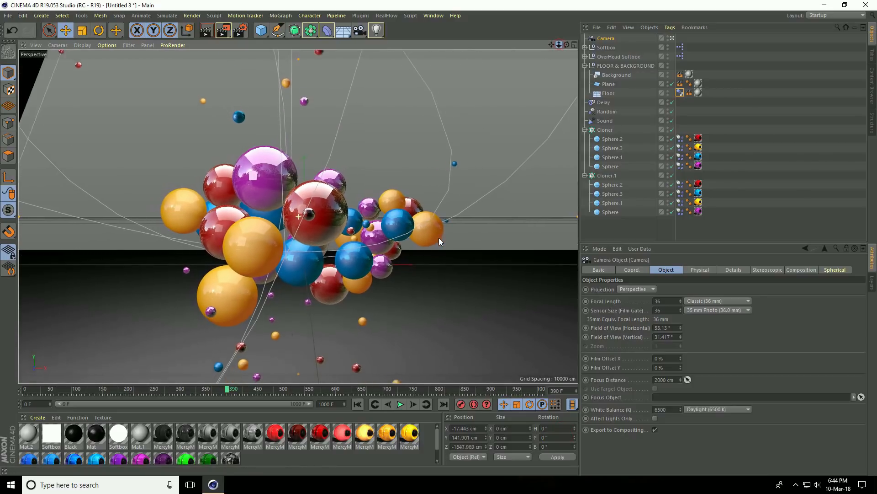
{"action": "mouse_move", "coordinate": [440, 241]}
{"action": "middle_mouse_down", "text": "alt"}
{"action": "mouse_move", "coordinate": [434, 235]}
{"action": "mouse_move", "coordinate": [440, 241]}
{"action": "middle_mouse_up", "text": "alt"}
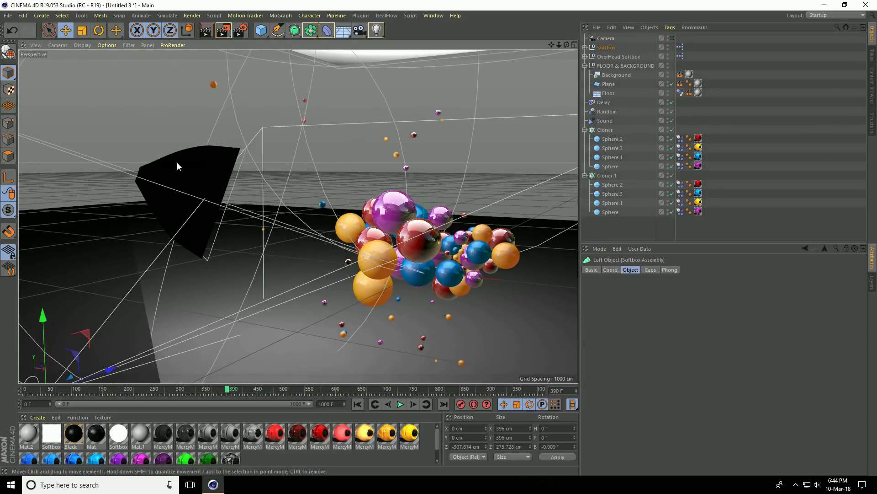
Step: Move the Softbox group farther from the spheres, to about X -264, Y 149, Z -314 cm
{"action": "left_click", "coordinate": [176, 167]}
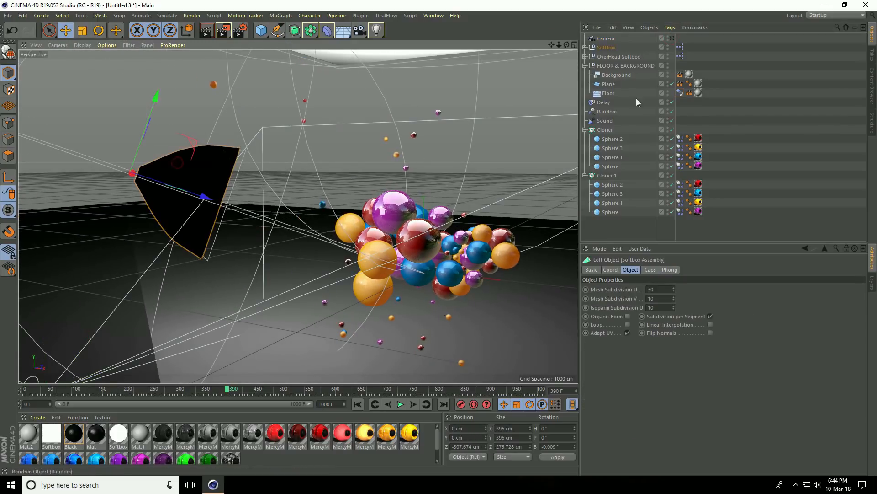
{"action": "left_click", "coordinate": [606, 48]}
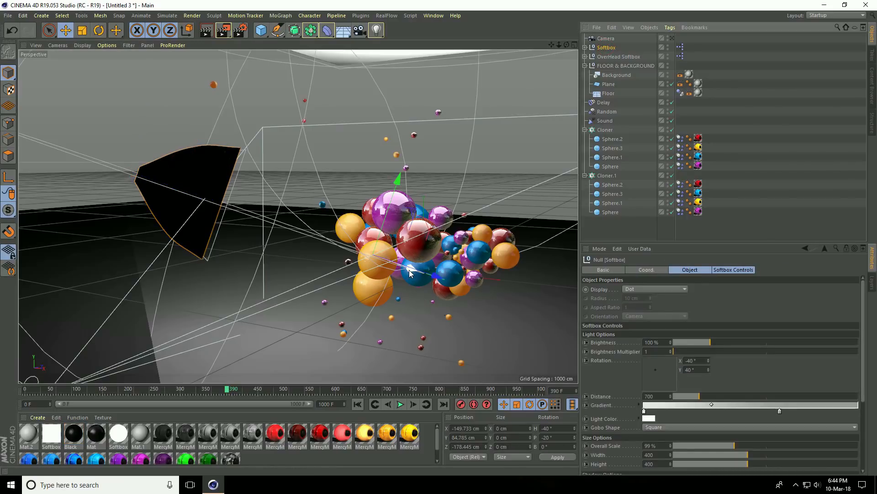
{"action": "left_click_drag", "start_coordinate": [413, 282], "coordinate": [389, 263], "text": "alt"}
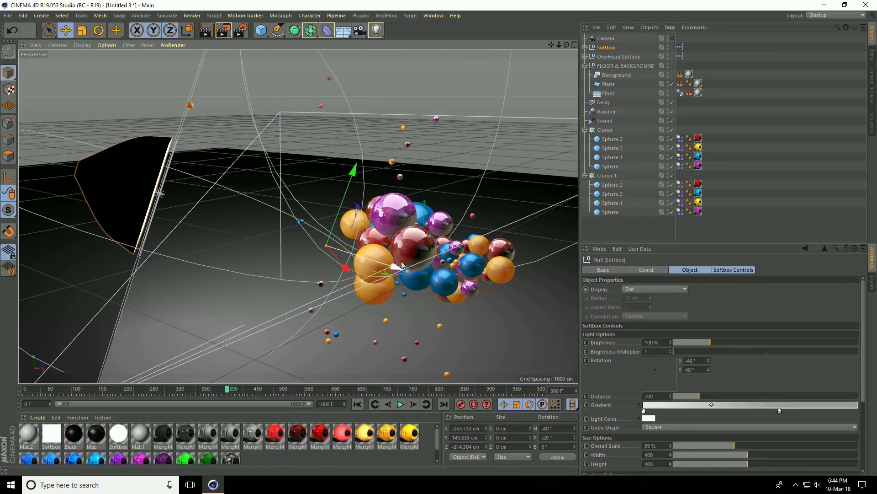
Step: Play the animation from the first frame through the camera and stop at frame 400
{"action": "left_click", "coordinate": [672, 38]}
{"action": "left_click", "coordinate": [358, 405]}
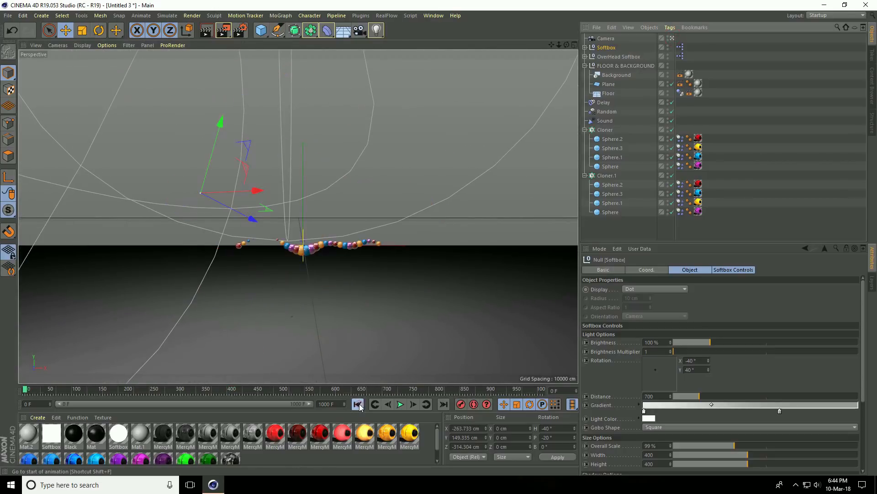
{"action": "left_click", "coordinate": [400, 405]}
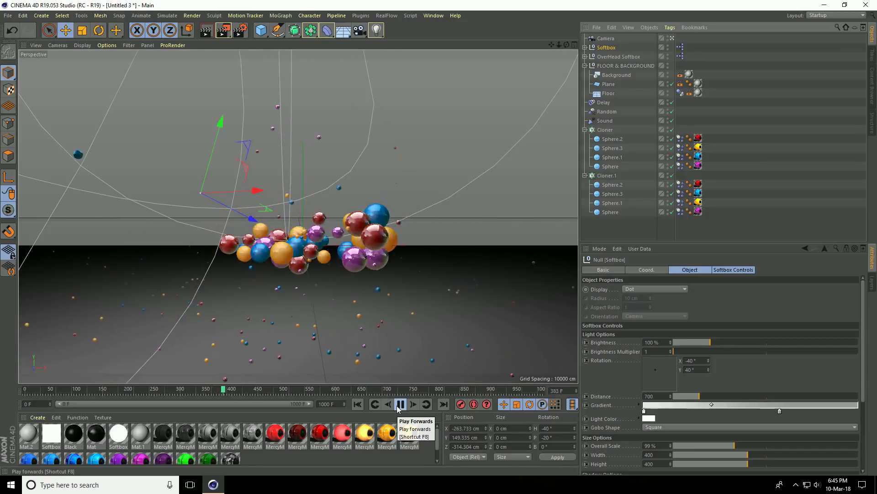
{"action": "left_click", "coordinate": [398, 405]}
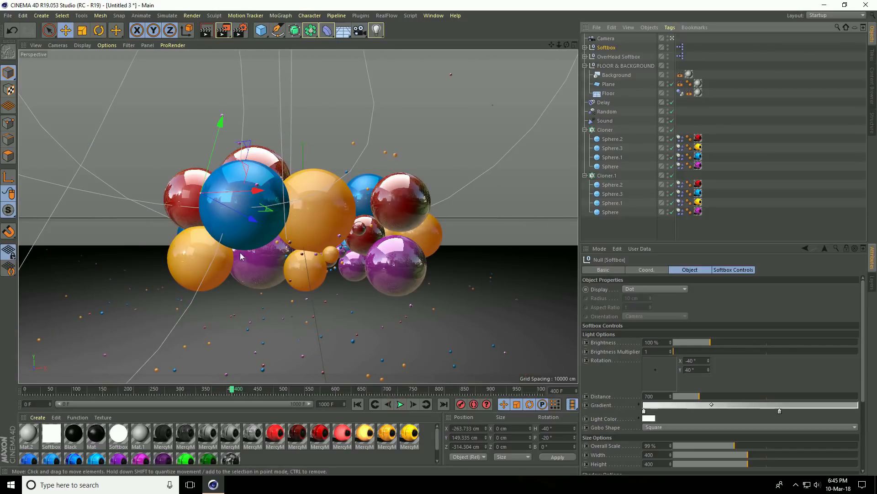
Step: Set the render output to the HDTV 1080 29.97 film/video preset with a frame range of All Frames
{"action": "left_click", "coordinate": [240, 31]}
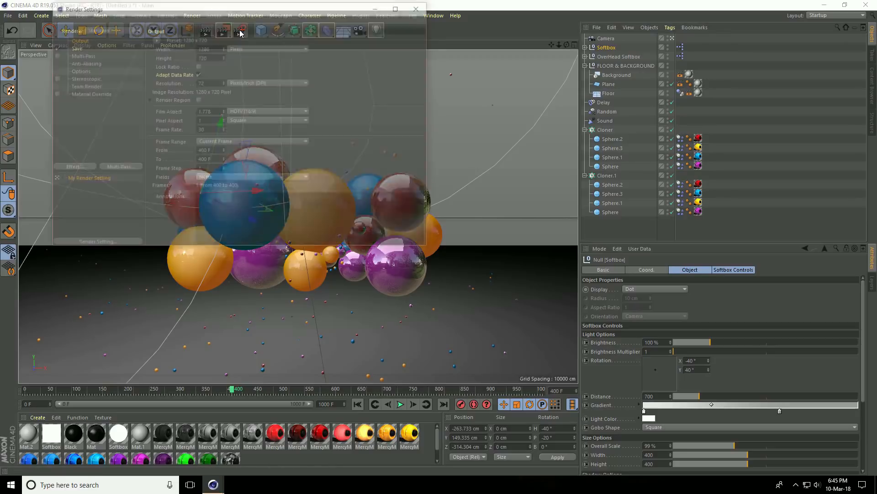
{"action": "left_click", "coordinate": [155, 39]}
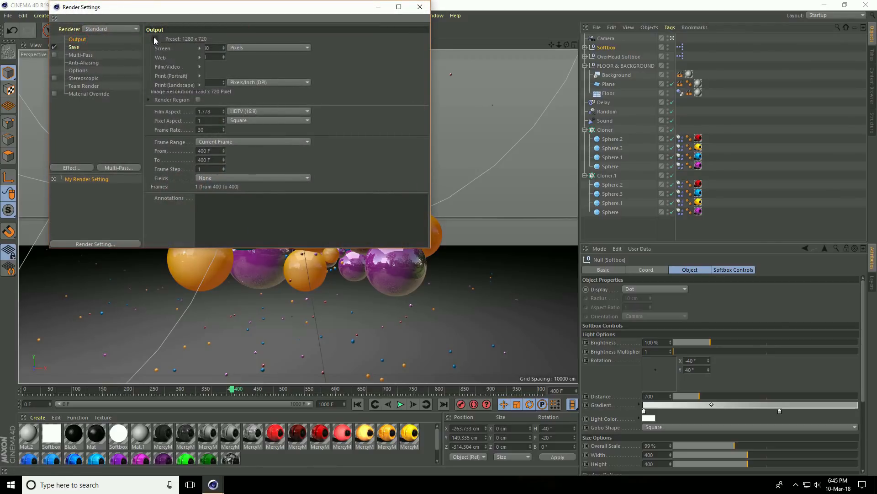
{"action": "mouse_move", "coordinate": [176, 67]}
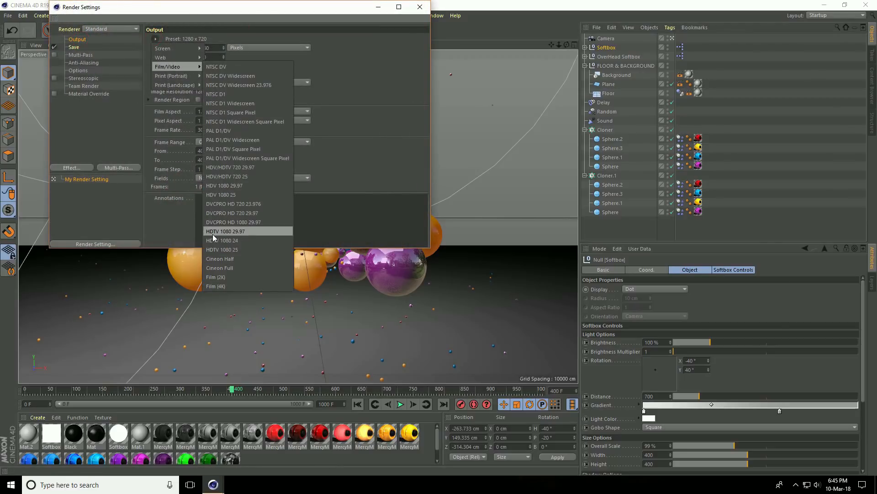
{"action": "left_click", "coordinate": [250, 235]}
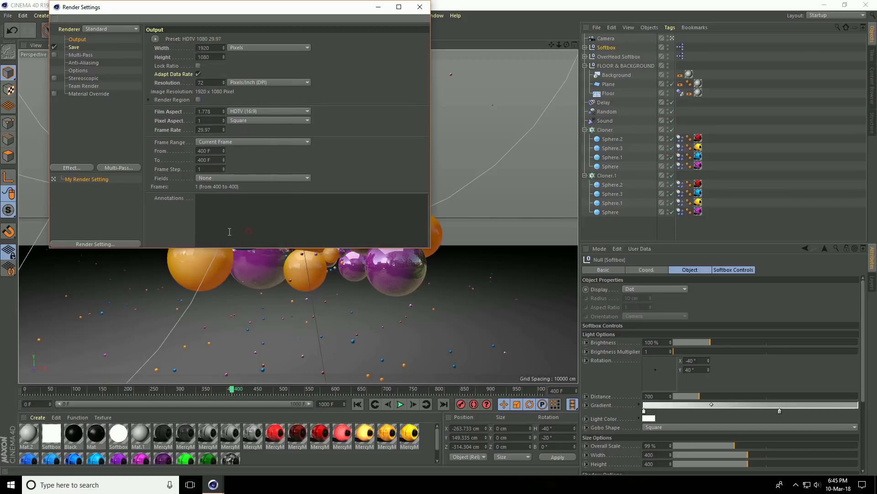
{"action": "left_click", "coordinate": [197, 145]}
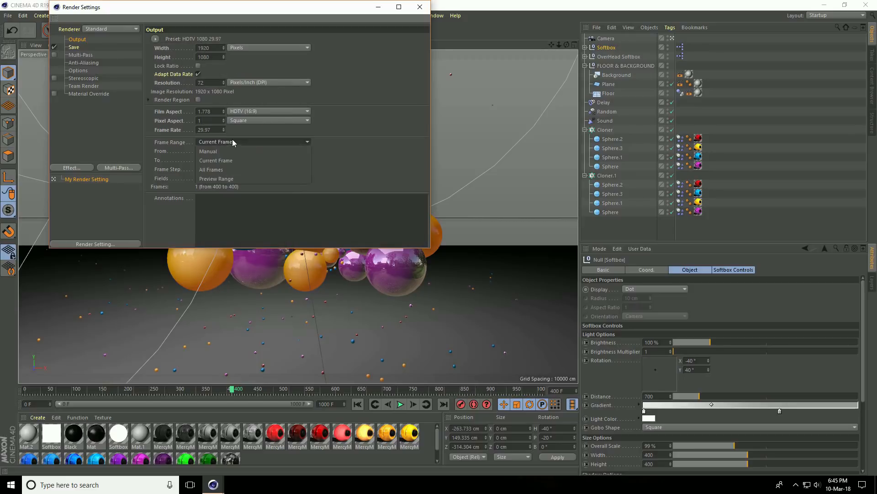
{"action": "left_click", "coordinate": [225, 171]}
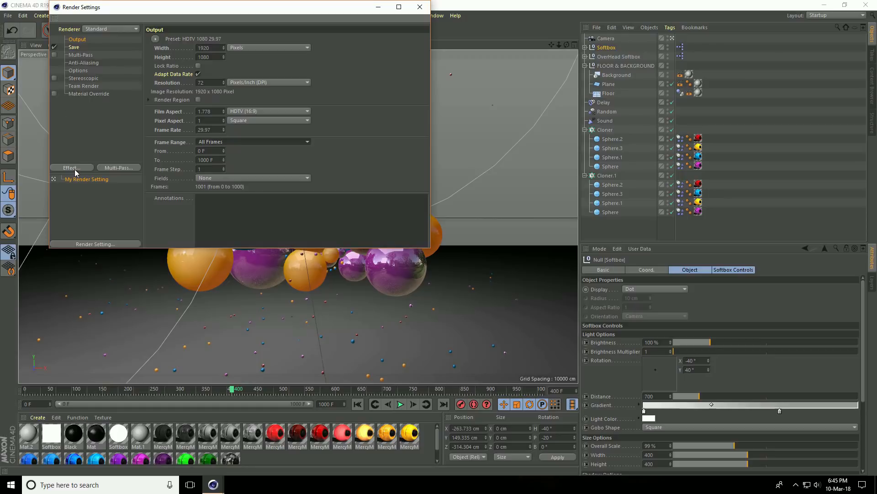
Step: Set the file format for the saved render images to JPG
{"action": "left_click", "coordinate": [77, 48]}
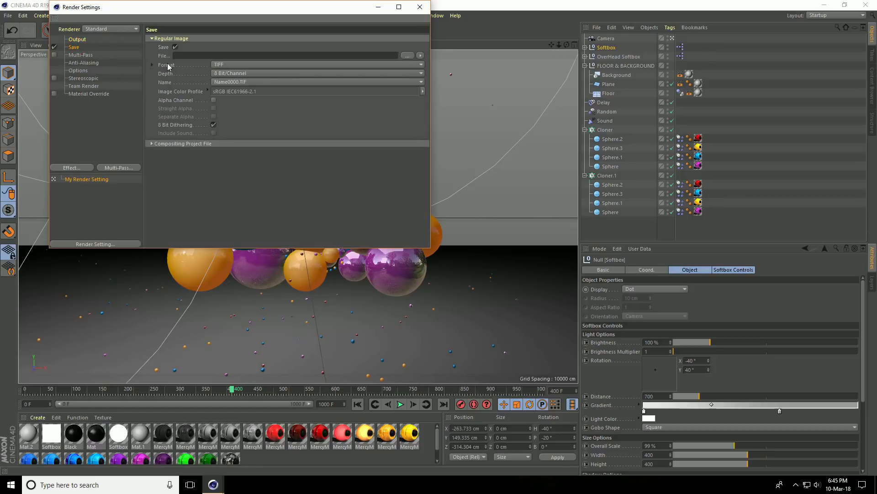
{"action": "left_click", "coordinate": [218, 66]}
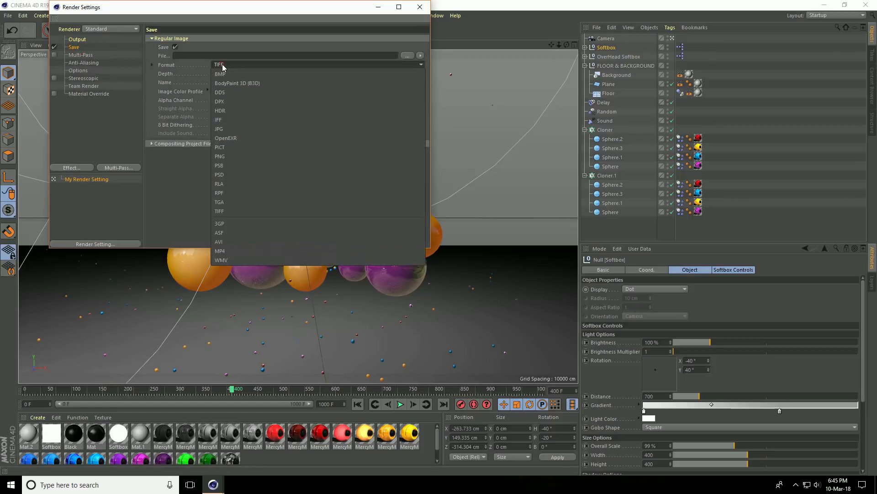
{"action": "left_click", "coordinate": [221, 129]}
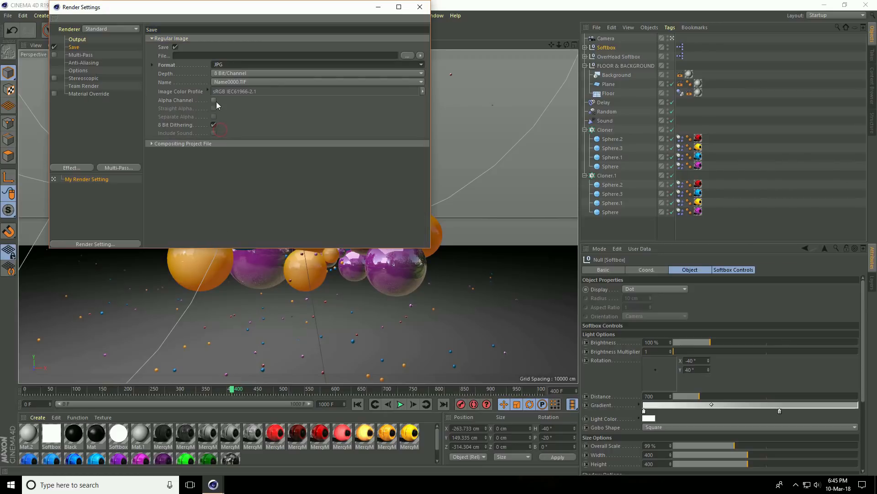
Step: Set the render save path to a file named a inside a new Desktop folder named render
{"action": "left_click", "coordinate": [408, 55]}
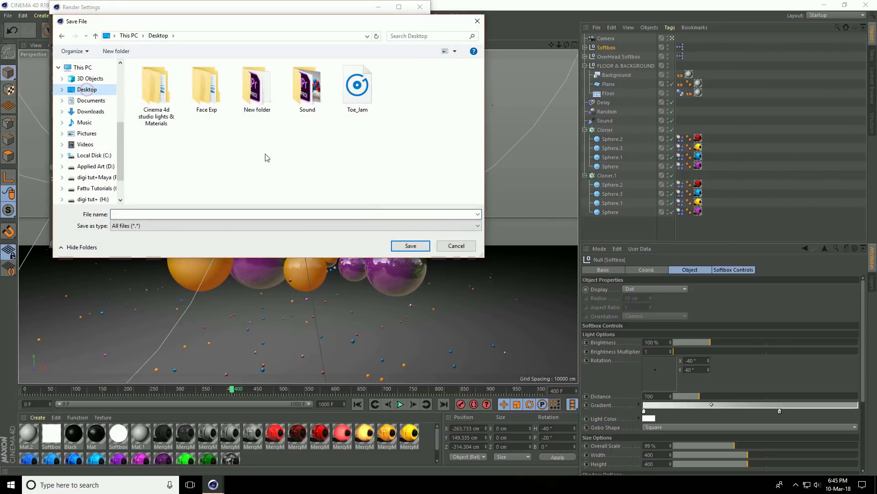
{"action": "right_click", "coordinate": [264, 154]}
{"action": "mouse_move", "coordinate": [315, 239]}
{"action": "left_click", "coordinate": [368, 241]}
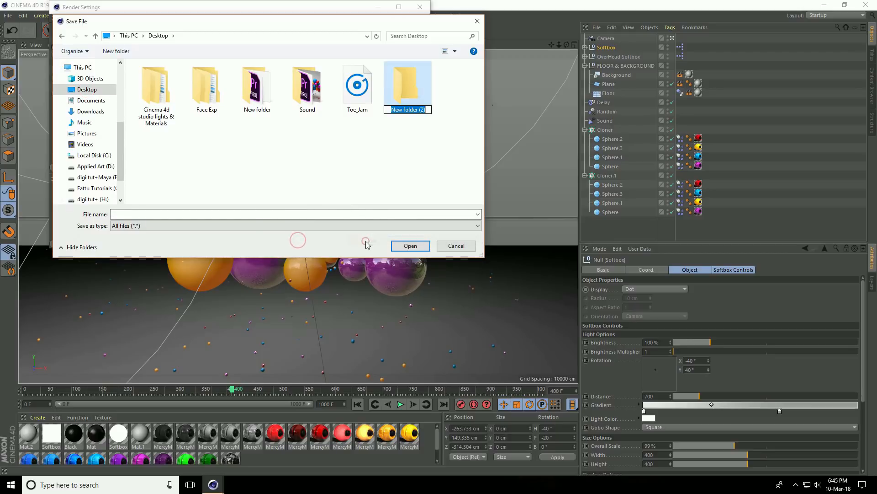
{"action": "type", "text": "render"}
{"action": "key", "text": "Return"}
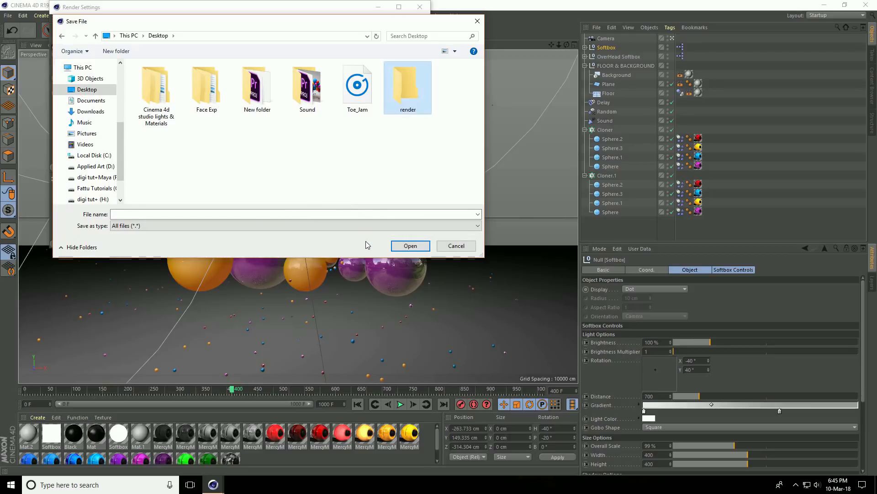
{"action": "key", "text": "Return"}
{"action": "left_click", "coordinate": [360, 215]}
{"action": "type", "text": "a"}
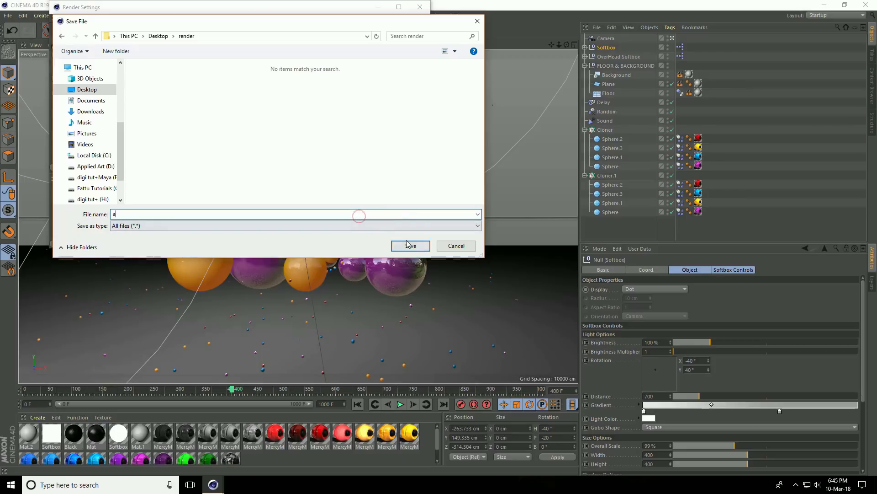
{"action": "left_click", "coordinate": [408, 244]}
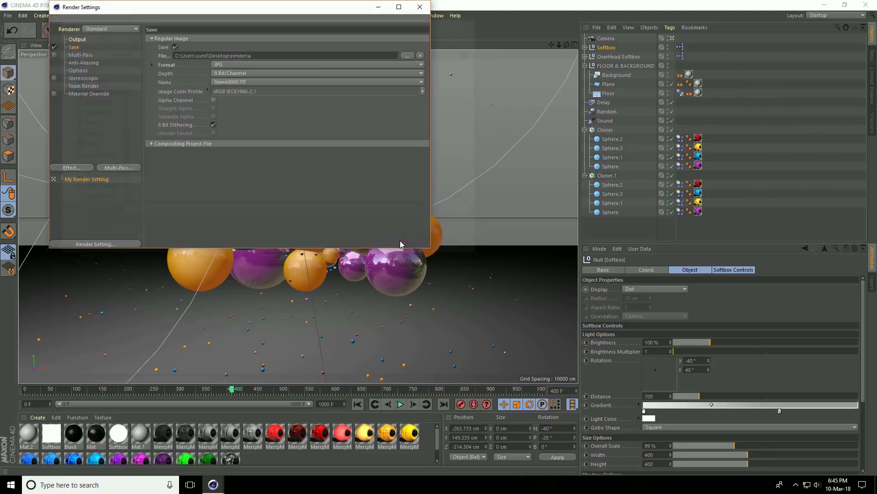
Step: Set the render's anti-aliasing quality to Best
{"action": "left_click", "coordinate": [84, 64]}
{"action": "left_click", "coordinate": [233, 40]}
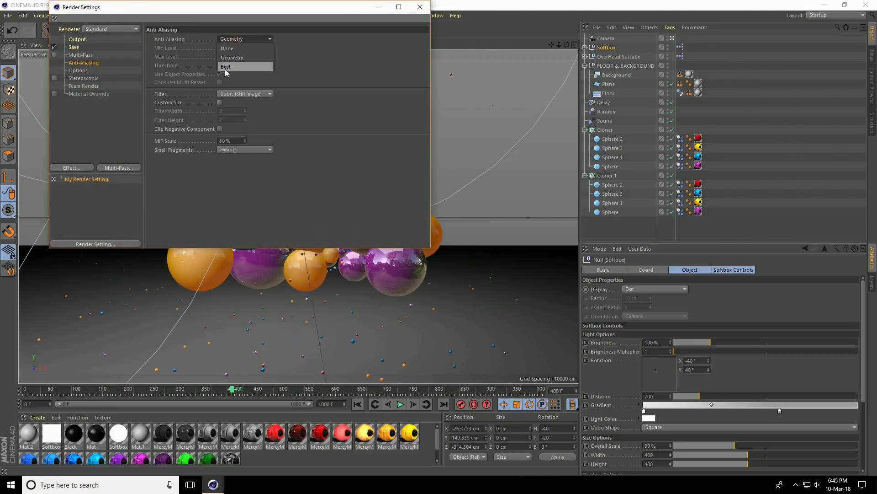
{"action": "left_click", "coordinate": [227, 68]}
Step: Add the Ambient Occlusion and Global Illumination effects to the render settings
{"action": "left_click", "coordinate": [65, 168]}
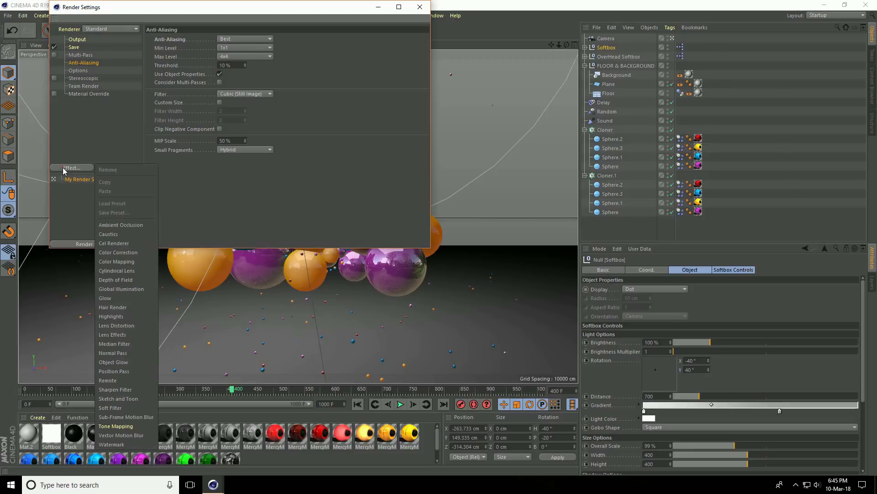
{"action": "left_click", "coordinate": [112, 228]}
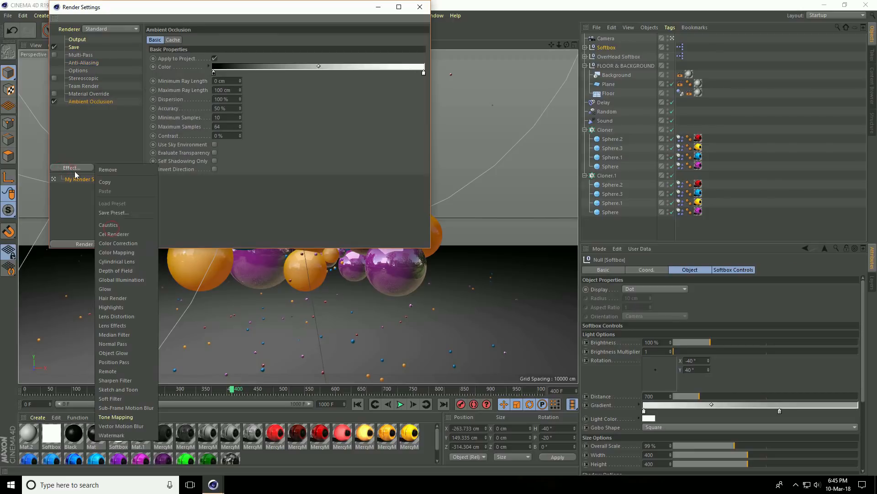
{"action": "left_click", "coordinate": [120, 280]}
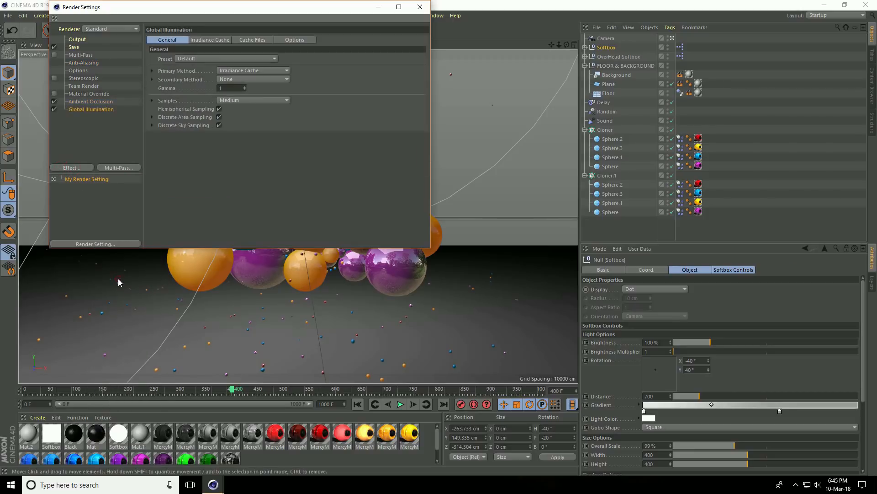
Step: Close the render settings and start rendering the animation in the Picture Viewer
{"action": "left_click", "coordinate": [420, 7]}
{"action": "left_click", "coordinate": [224, 32]}
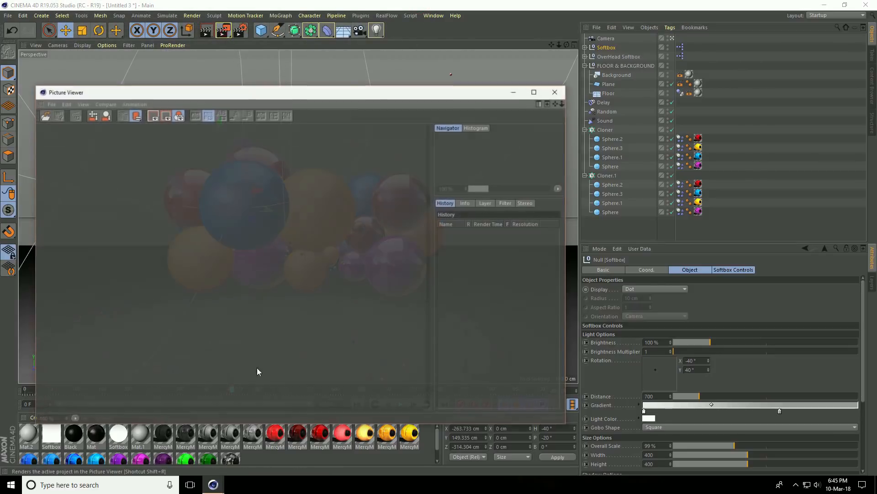
{"action": "left_click", "coordinate": [244, 438]}
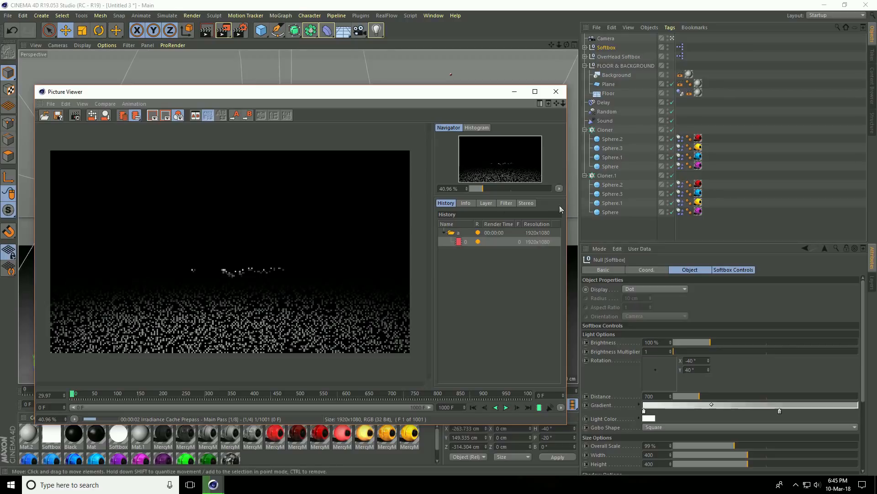
Step: Enable the Picture Viewer filter and set saturation to 20%, brightness to 2% and contrast to 10%
{"action": "left_click", "coordinate": [506, 204]}
{"action": "left_click", "coordinate": [441, 223]}
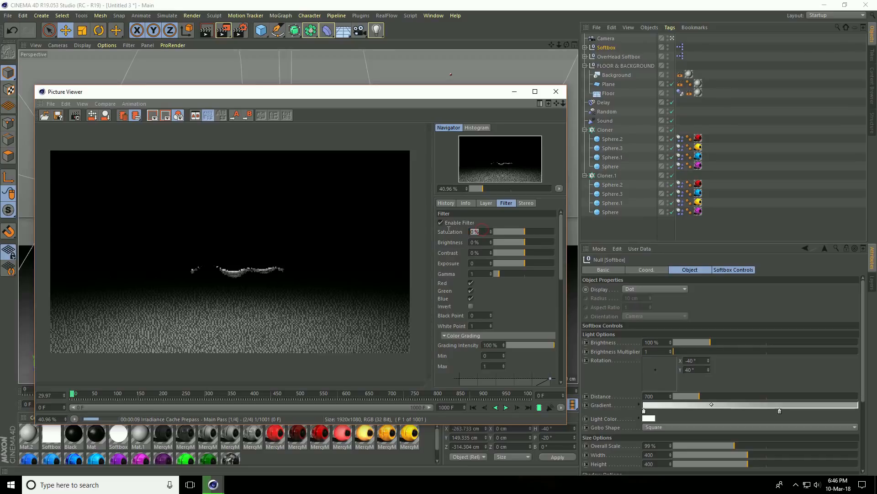
{"action": "type", "text": "20"}
{"action": "key", "text": "Tab"}
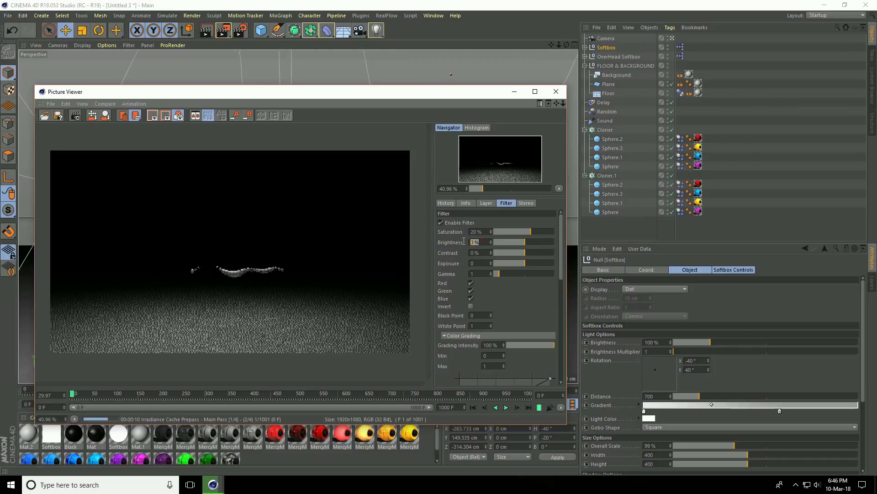
{"action": "type", "text": "2"}
{"action": "key", "text": "Return"}
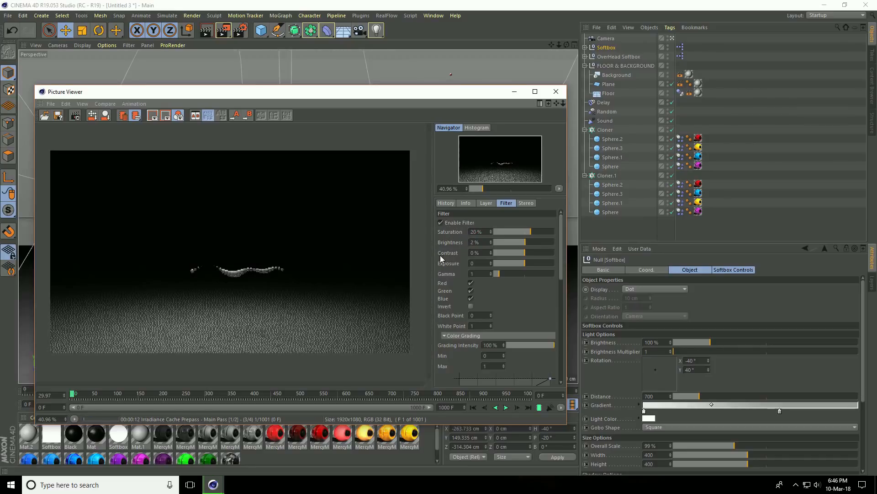
{"action": "left_click", "coordinate": [476, 252]}
{"action": "type", "text": "10"}
{"action": "key", "text": "Return"}
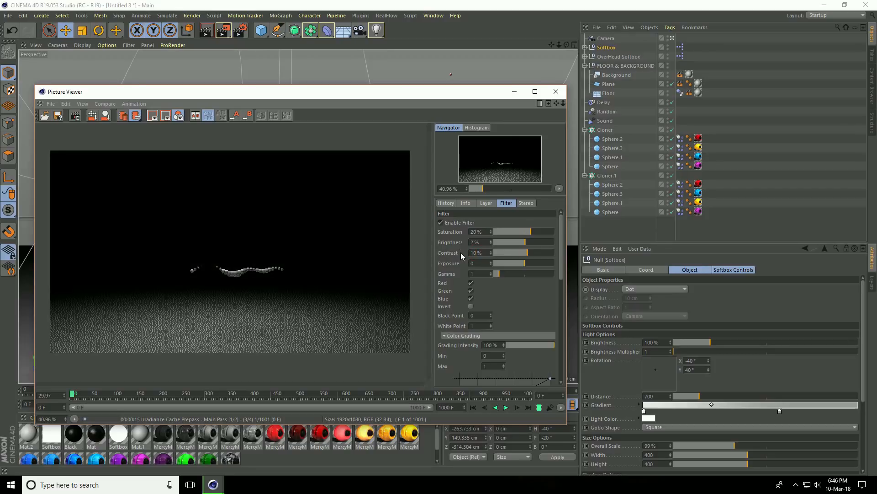